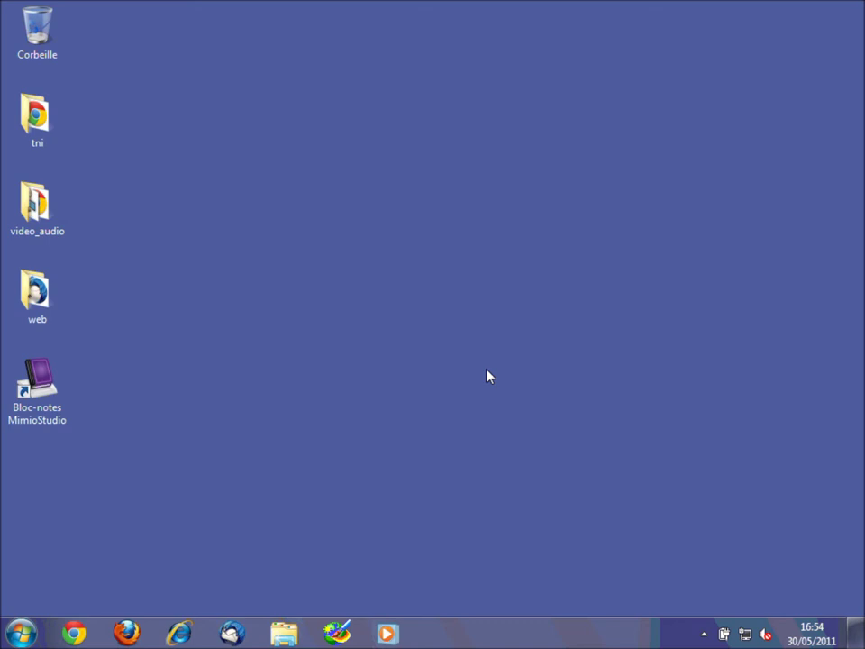
Step: Launch Bloc-notes MimioStudio from the desktop shortcut to get a blank untitled page
click(36, 385)
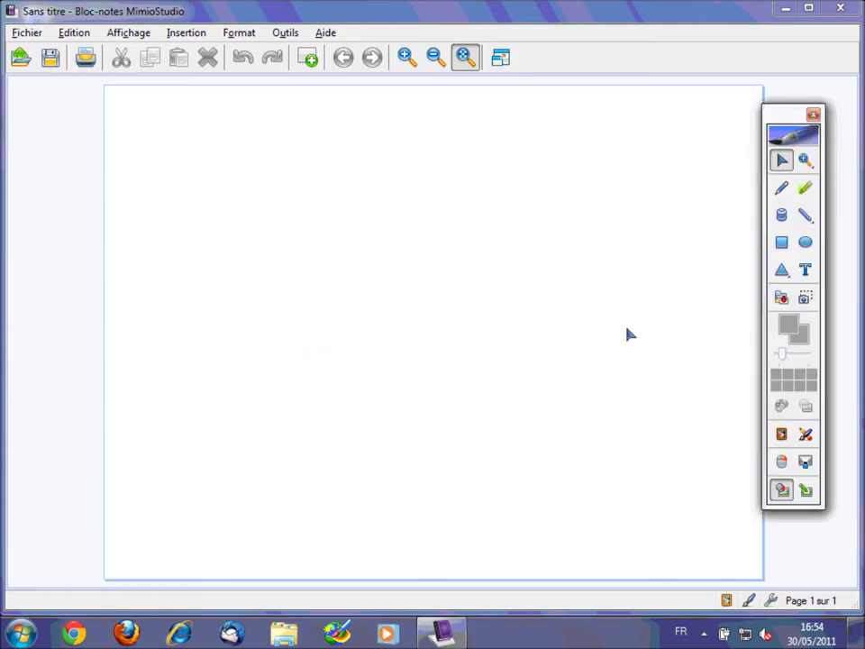
click(788, 305)
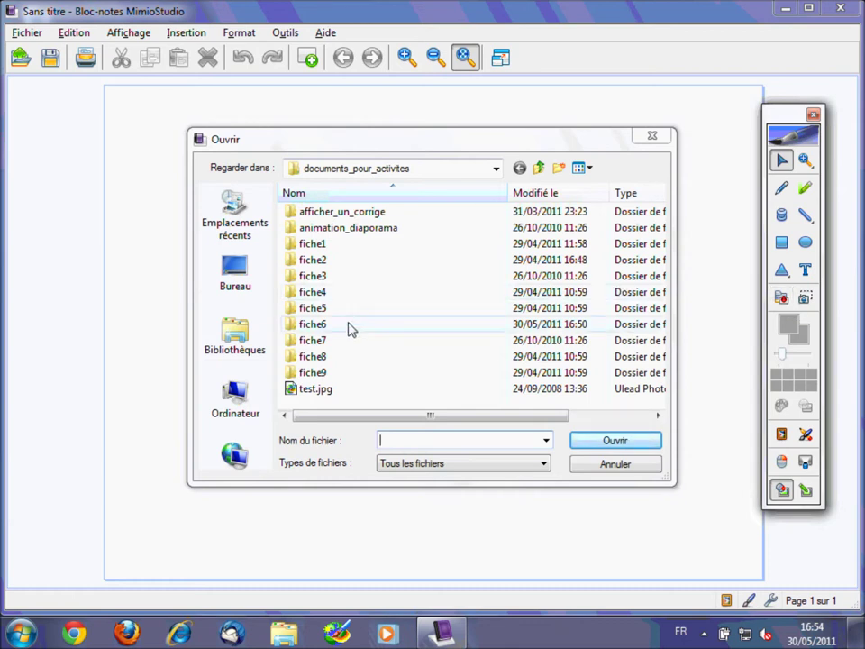
Step: Insert the carre_maya.tif Maya grid image from the fiche6 folder
double_click(320, 327)
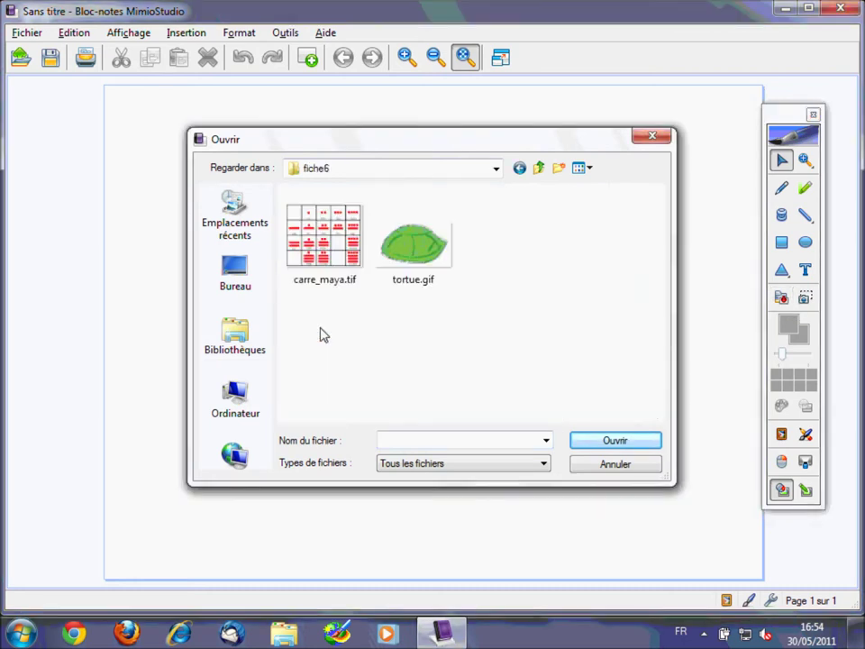
double_click(321, 261)
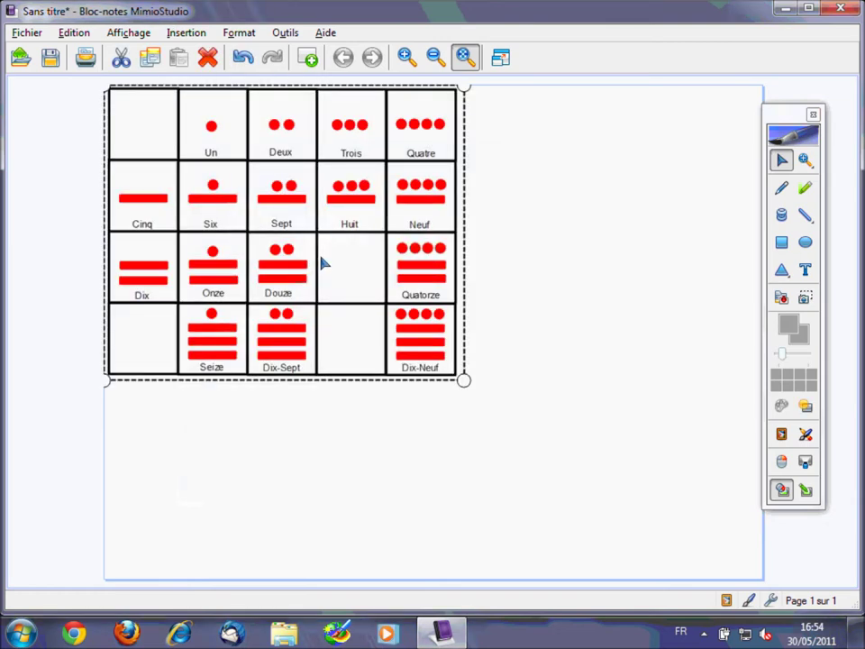
Step: Shift-resize the carre_maya grid proportionally and move it toward the lower right
key(shift)
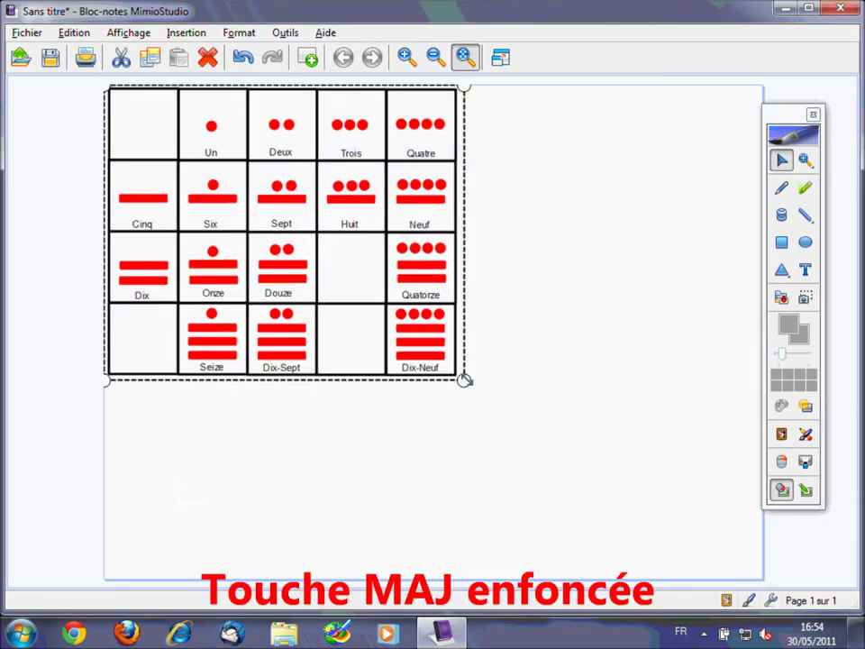
drag(465, 381, 594, 554)
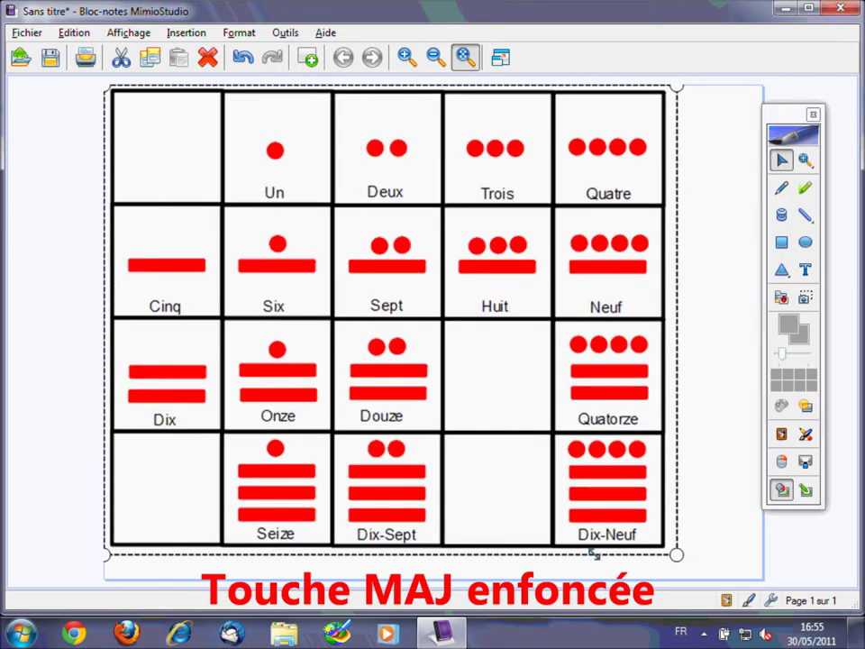
drag(594, 555, 520, 493)
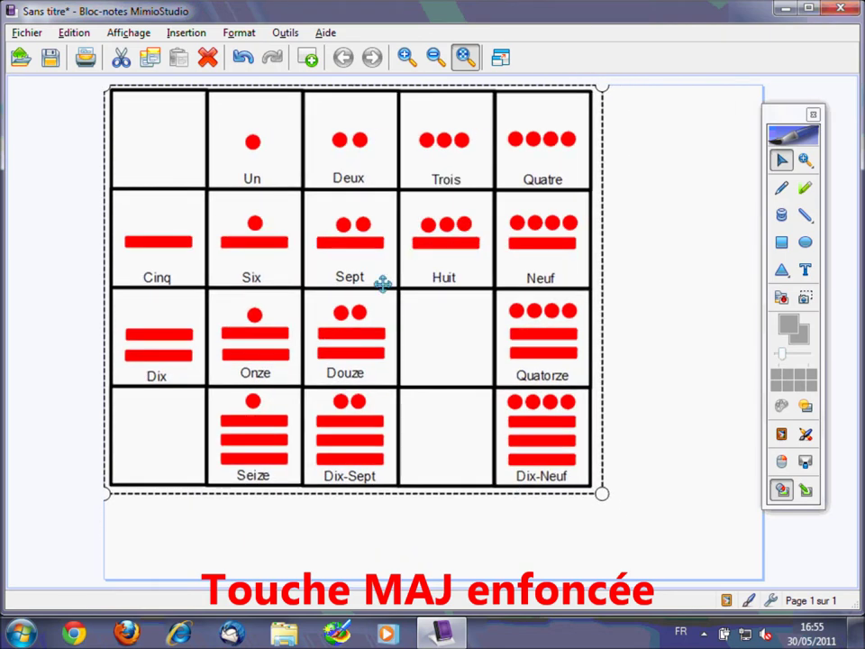
drag(383, 283, 534, 358)
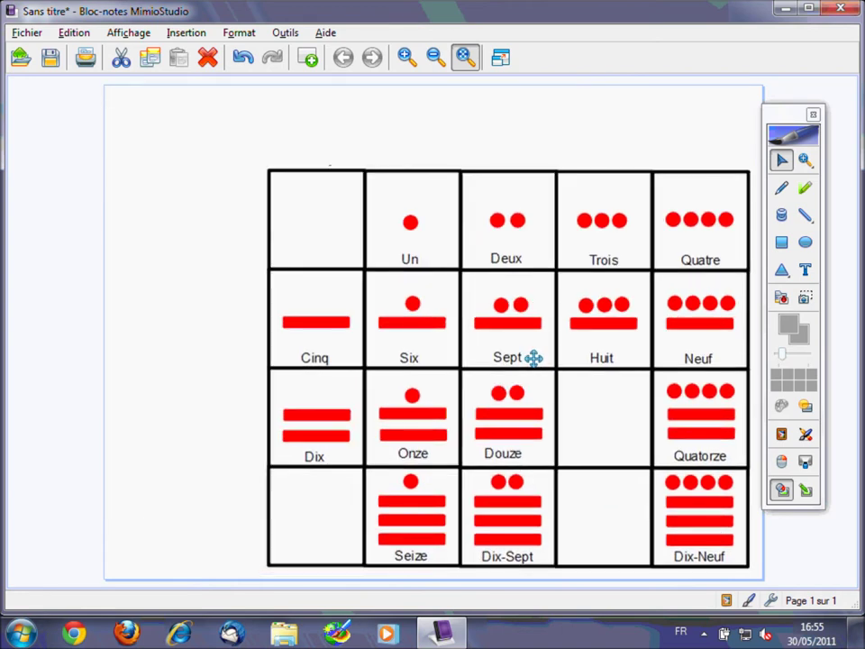
drag(533, 358, 534, 360)
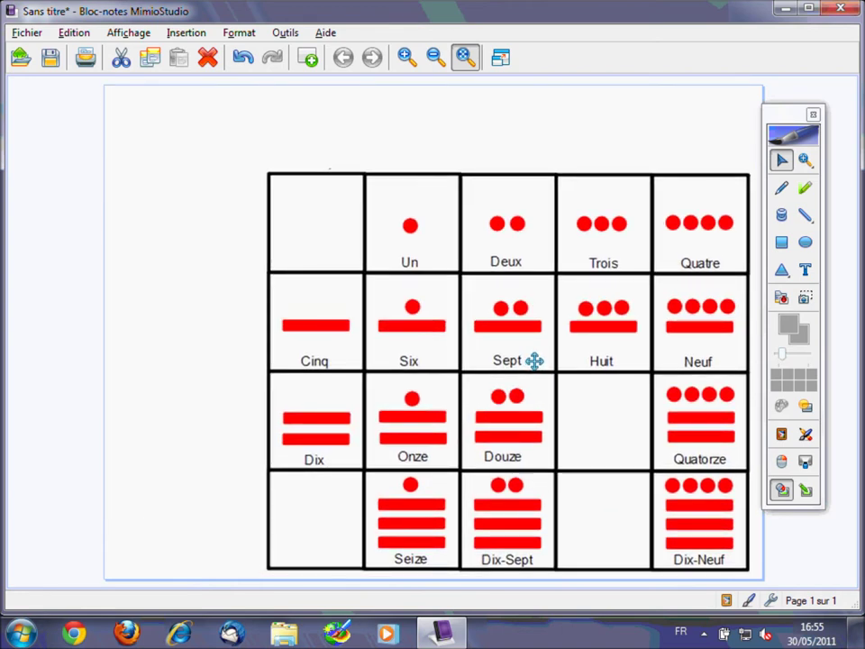
click(535, 360)
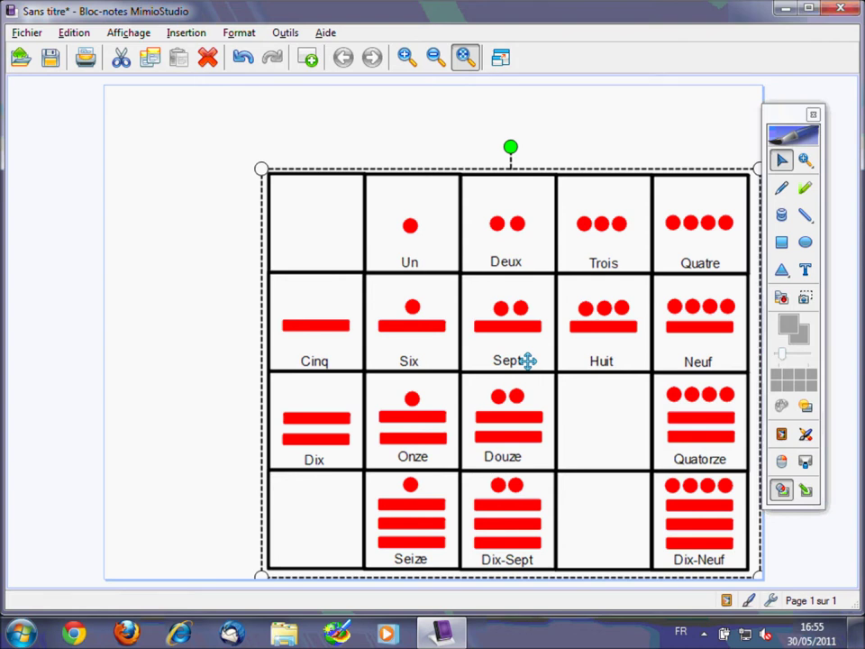
Step: Add a text box above the grid containing the title 'Numération MAYA'
click(806, 268)
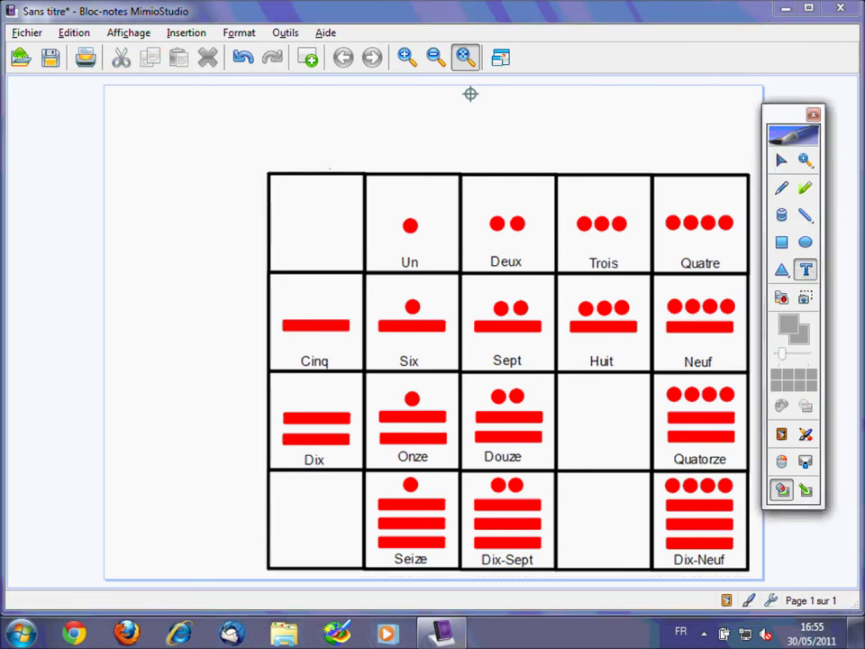
drag(271, 93, 564, 123)
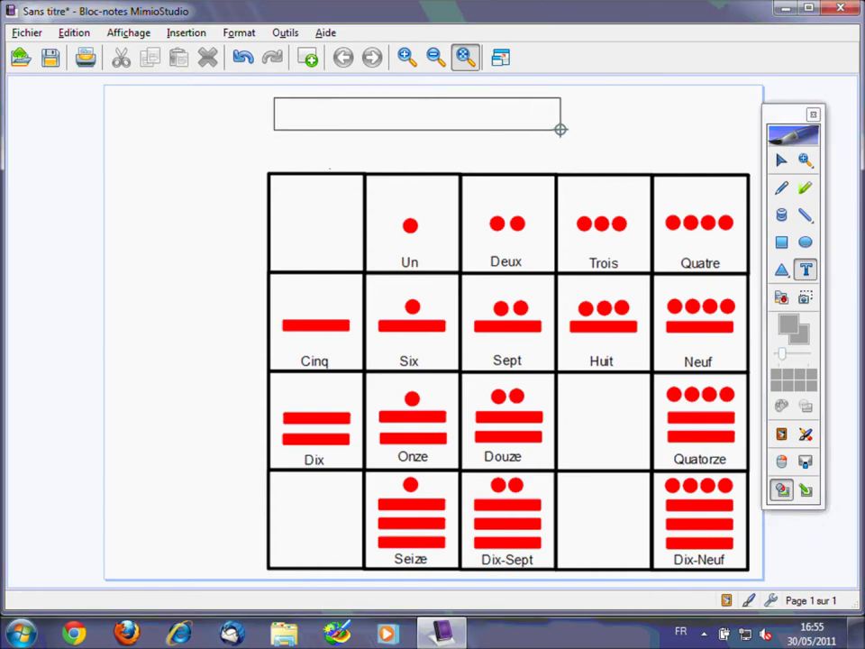
text(Numé)
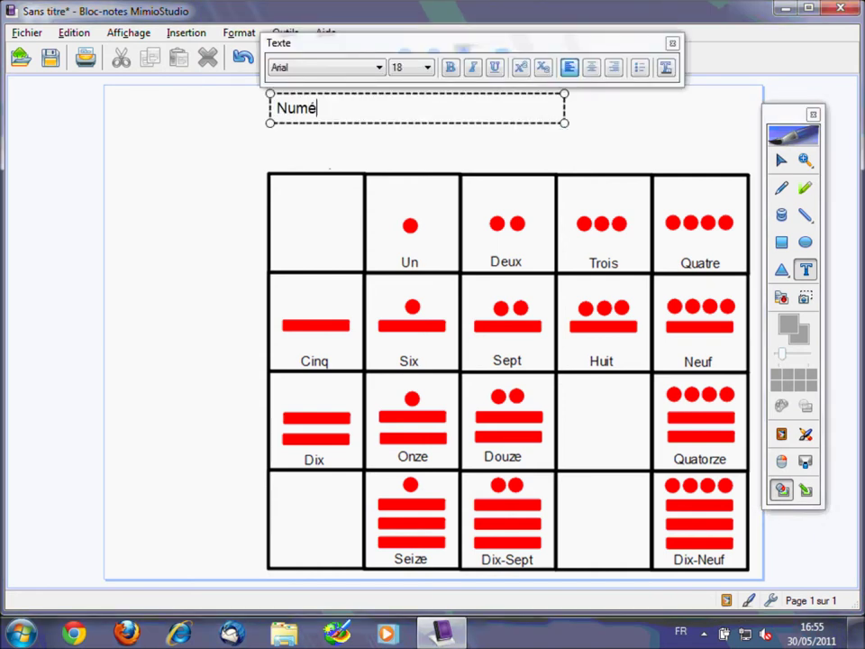
text(ration MAYA)
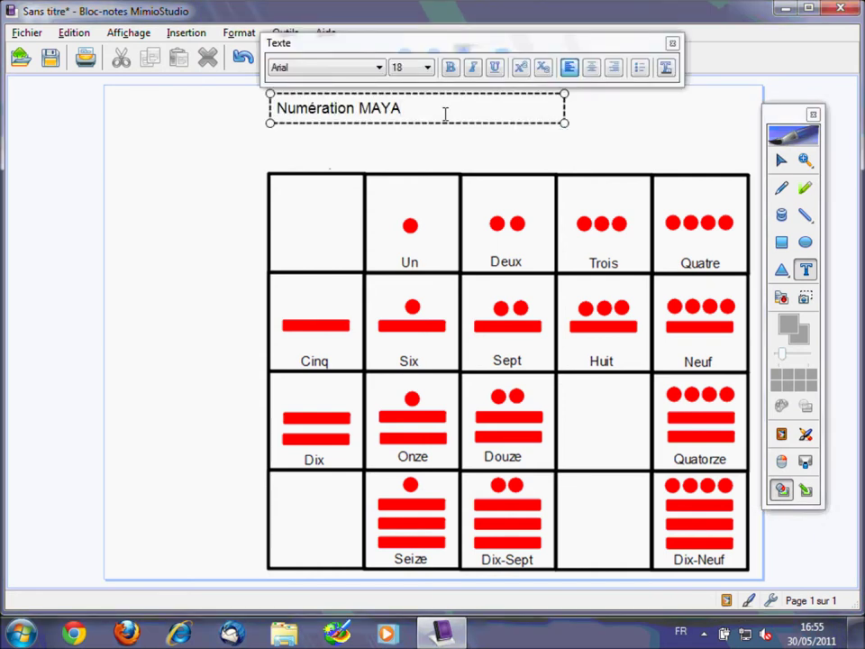
Step: Make the title size 20, bold and centred, and position it above the grid
drag(421, 109, 273, 108)
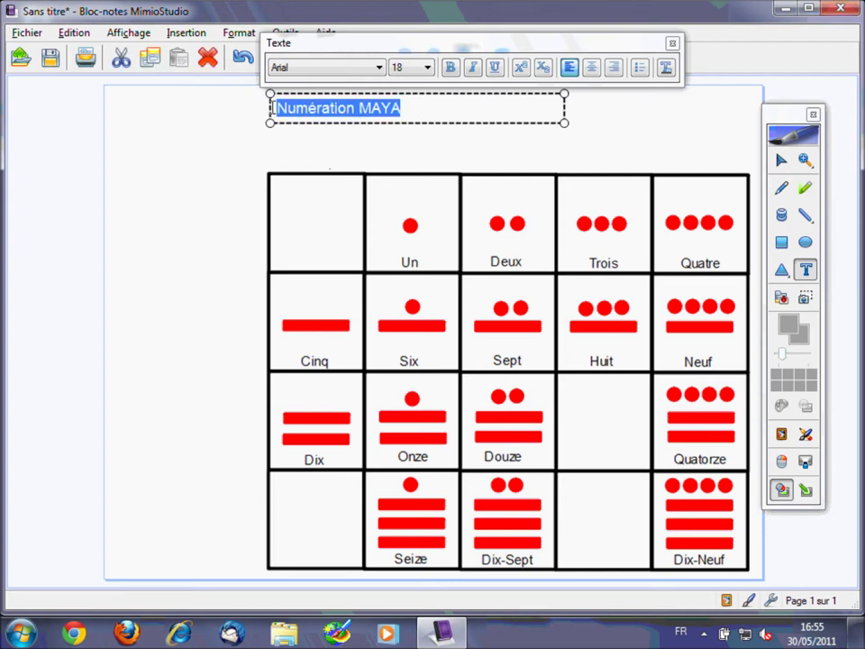
click(429, 69)
click(413, 168)
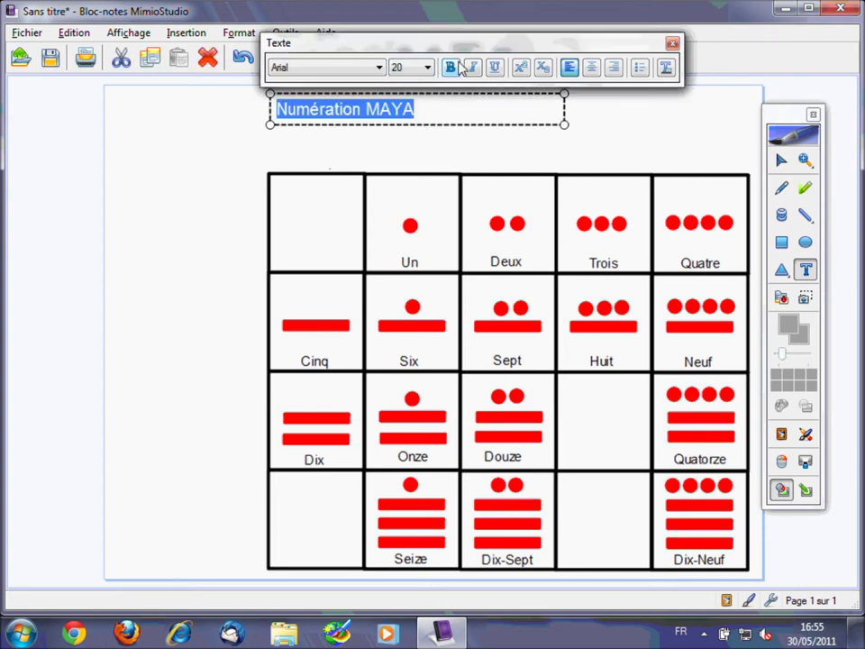
click(452, 69)
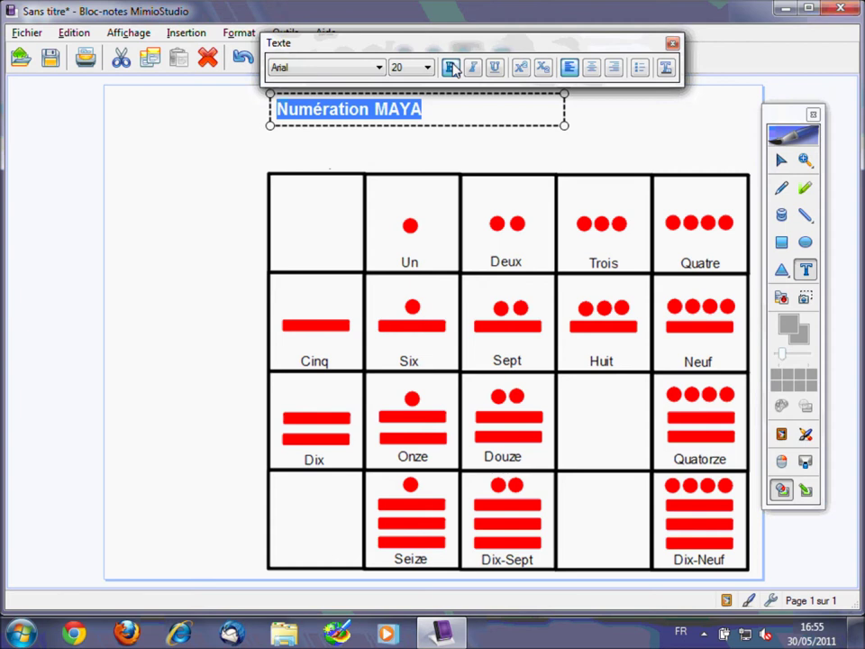
click(591, 68)
drag(504, 125, 531, 125)
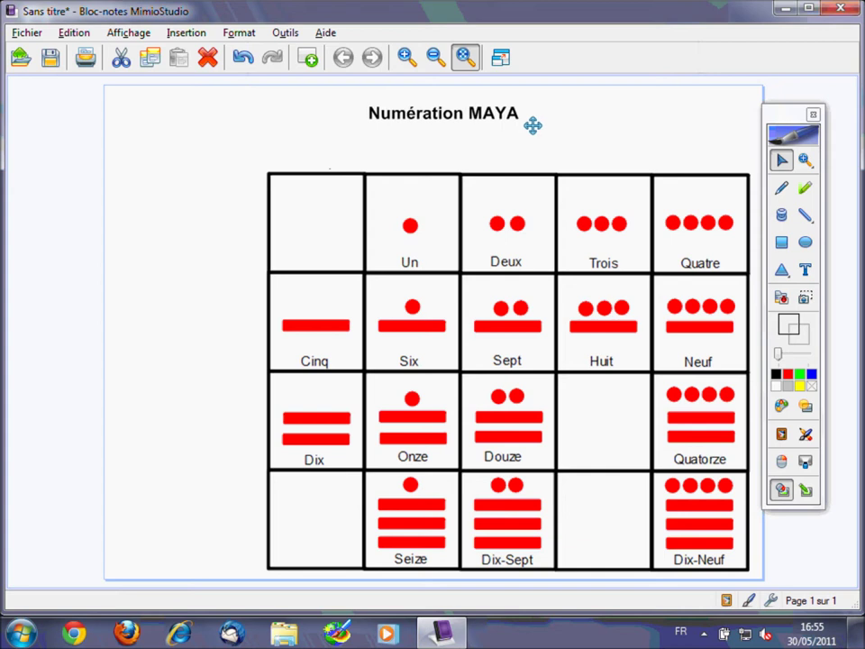
click(430, 152)
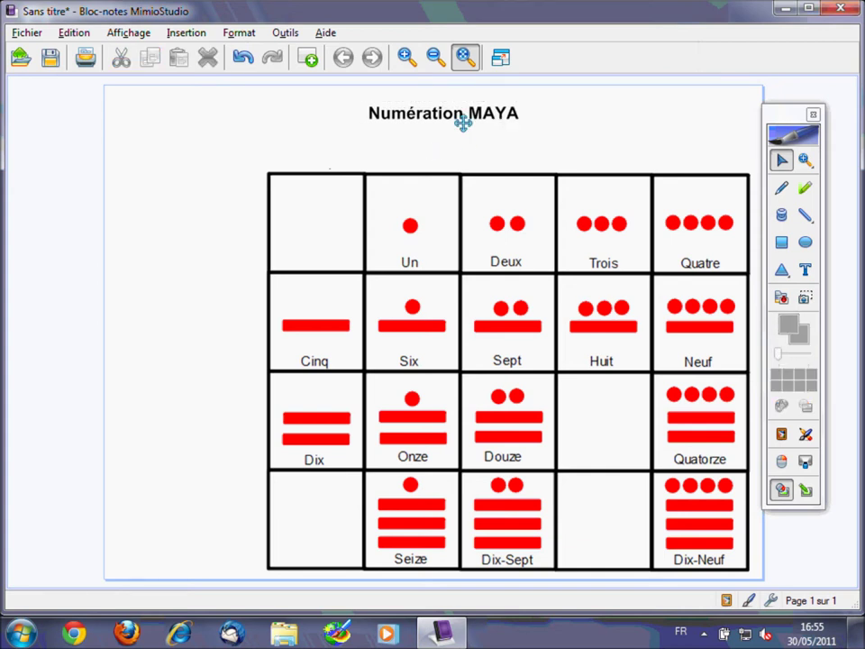
click(806, 269)
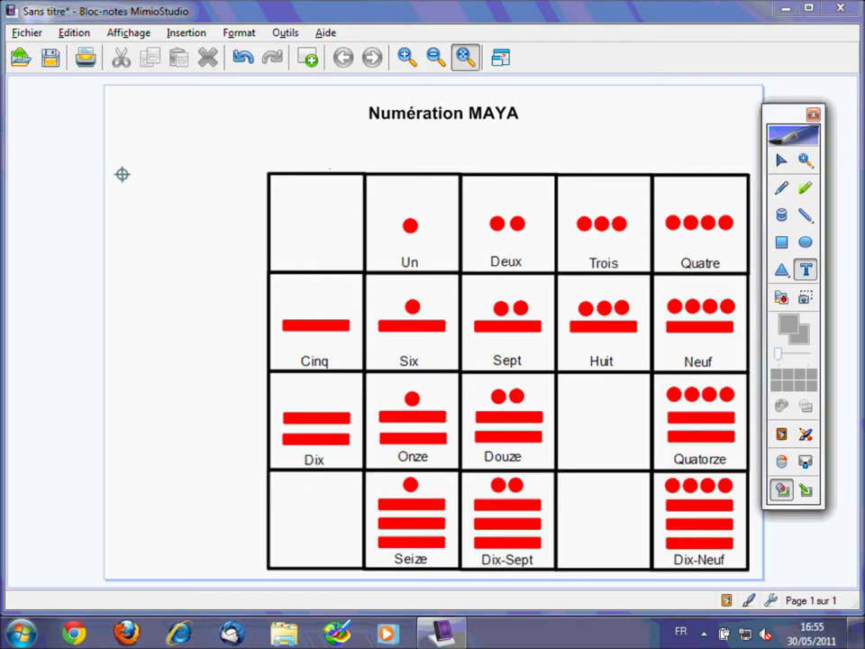
Step: Add a paragraph left of the grid starting 'En Amérique latine, la civilisation Maya…', fixing '300 ans'
drag(122, 175, 246, 353)
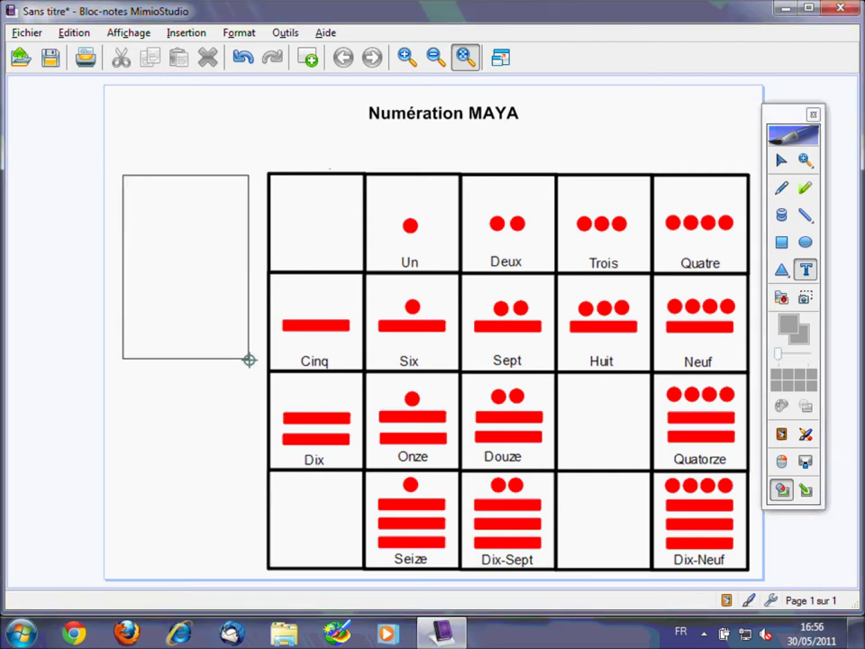
drag(246, 353, 246, 356)
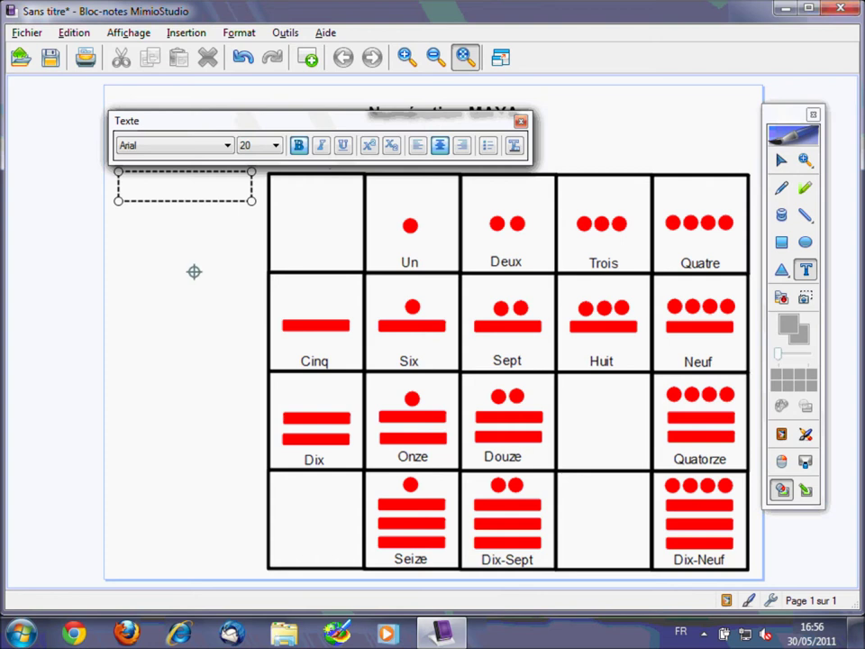
text(En Amérique latine, la civilis)
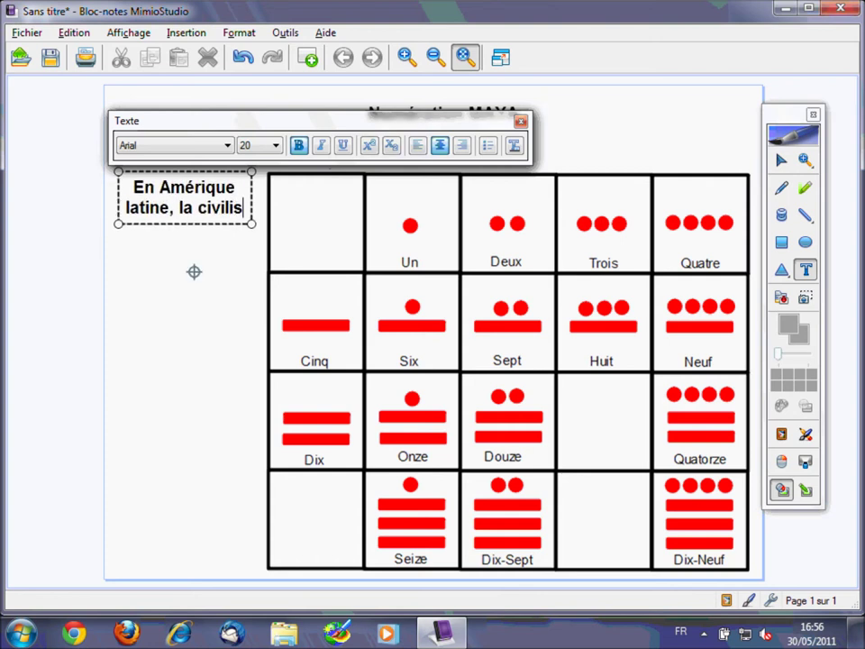
text(ation Maya (entre 300ans avant J-C et 1 500 ans après J-C) possédait un système de numération qui ne d)
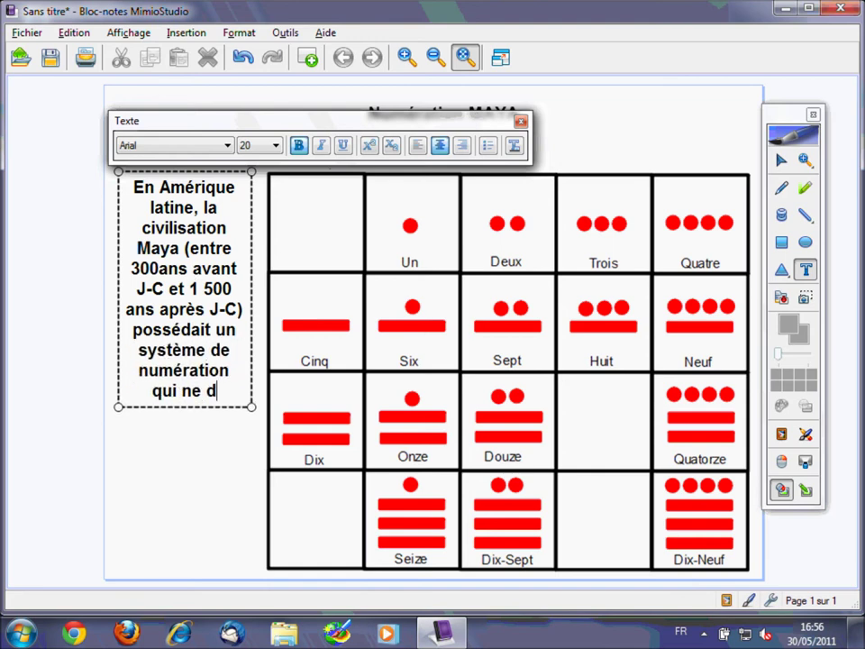
text(isposait que de trois signes.)
click(161, 267)
Step: Make the introduction paragraph left-aligned, size 14 and not bold
drag(213, 452, 112, 188)
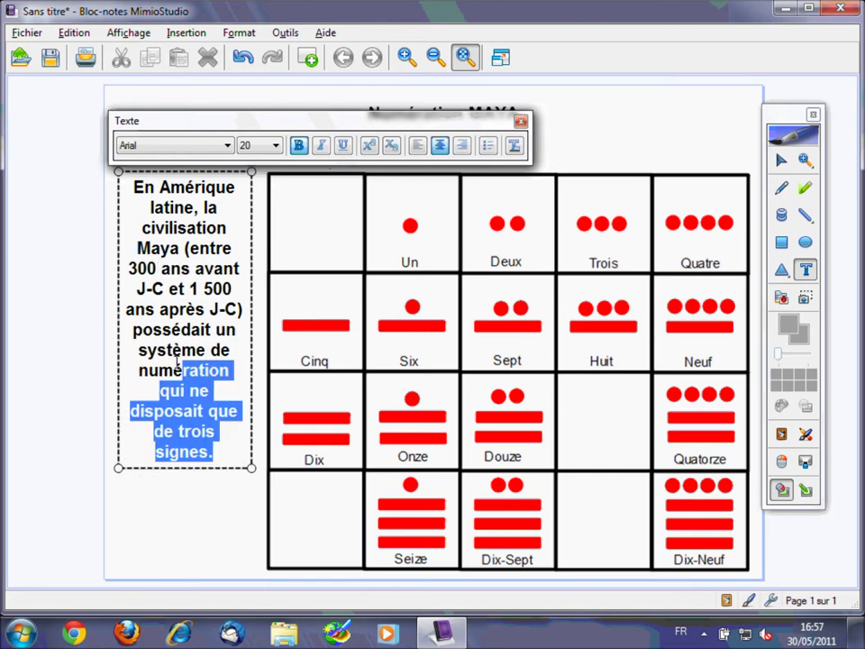
click(417, 146)
click(275, 145)
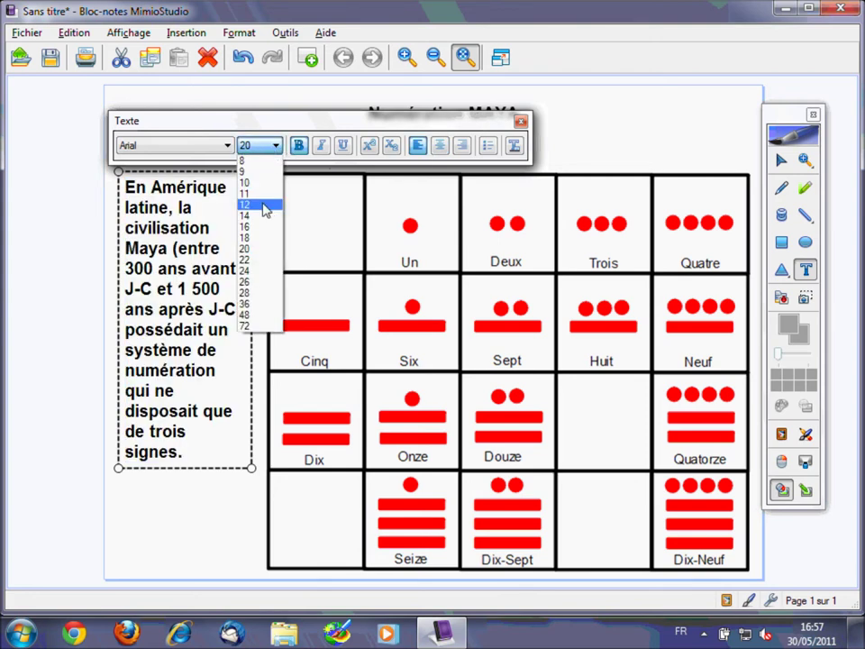
click(264, 199)
click(300, 145)
click(236, 332)
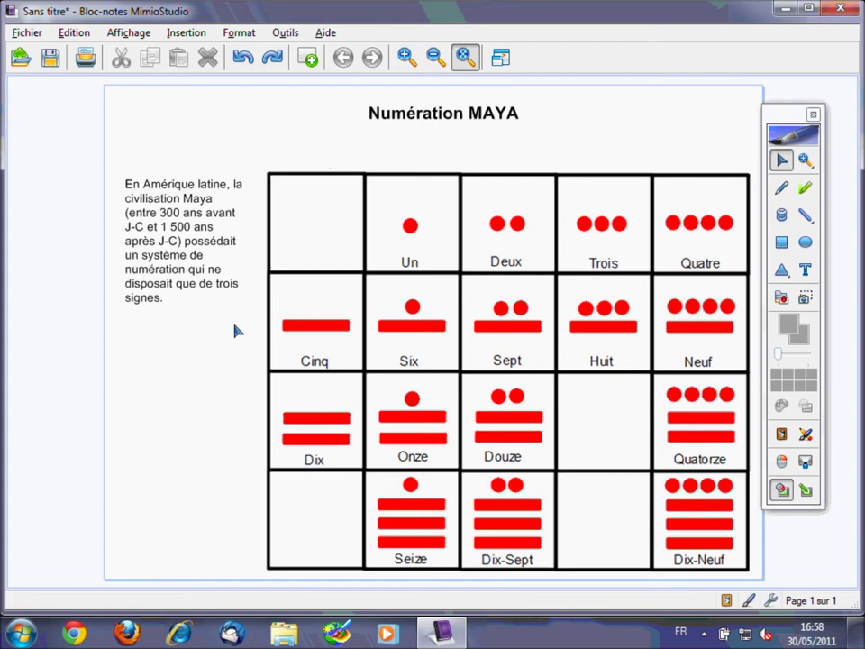
Step: Insert the tortue.gif turtle picture onto the page
click(781, 298)
click(442, 245)
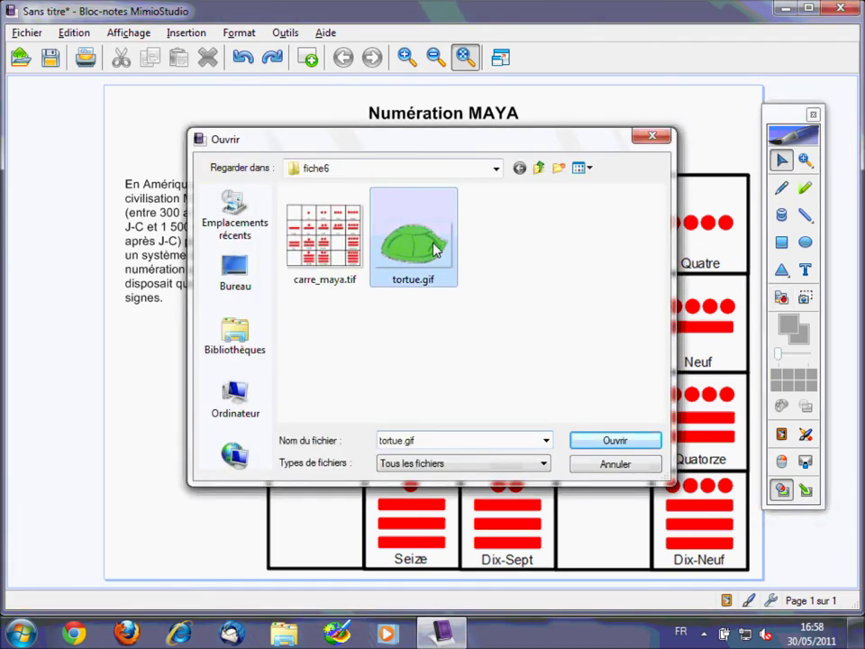
click(613, 441)
mouse_move(173, 114)
mouse_down()
mouse_move(232, 172)
mouse_move(330, 231)
mouse_up()
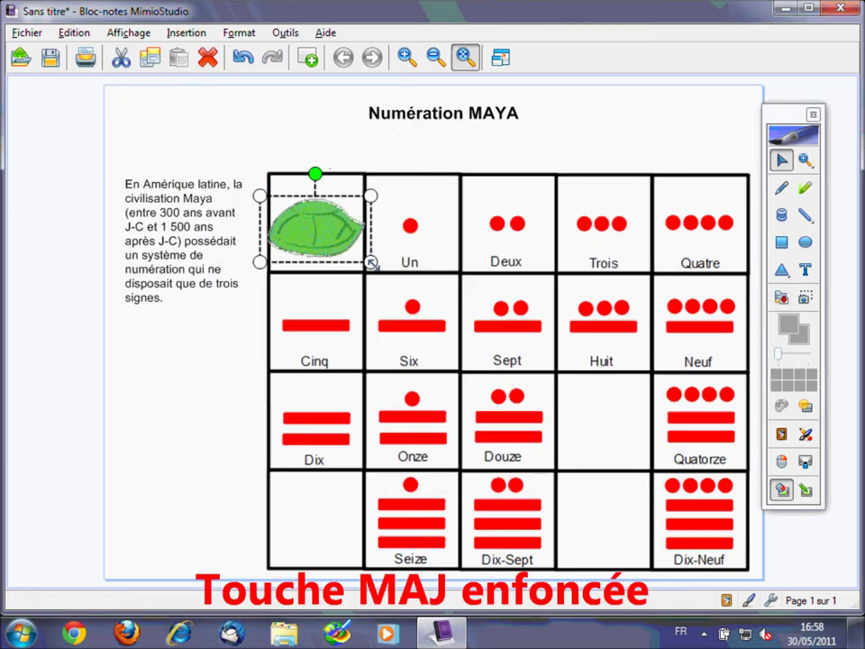
Step: Shrink the turtle and place it above the grid beside the slightly raised title
drag(371, 262, 348, 247)
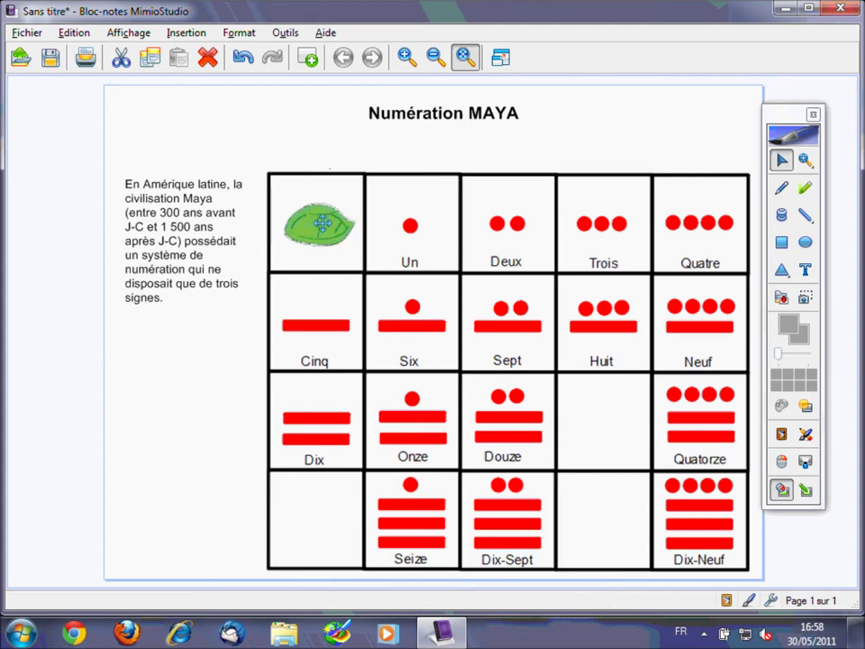
click(322, 223)
drag(320, 223, 584, 133)
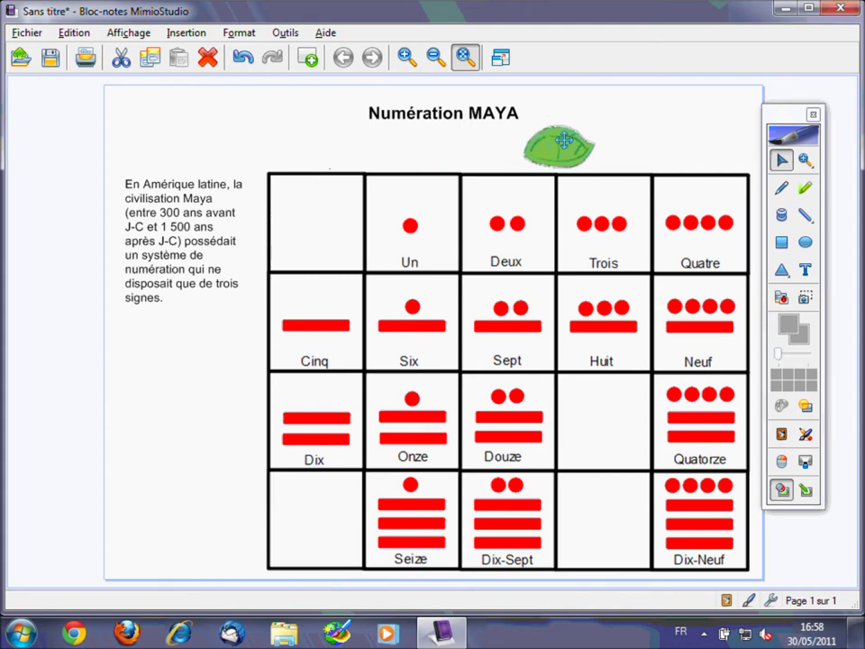
drag(471, 118, 474, 105)
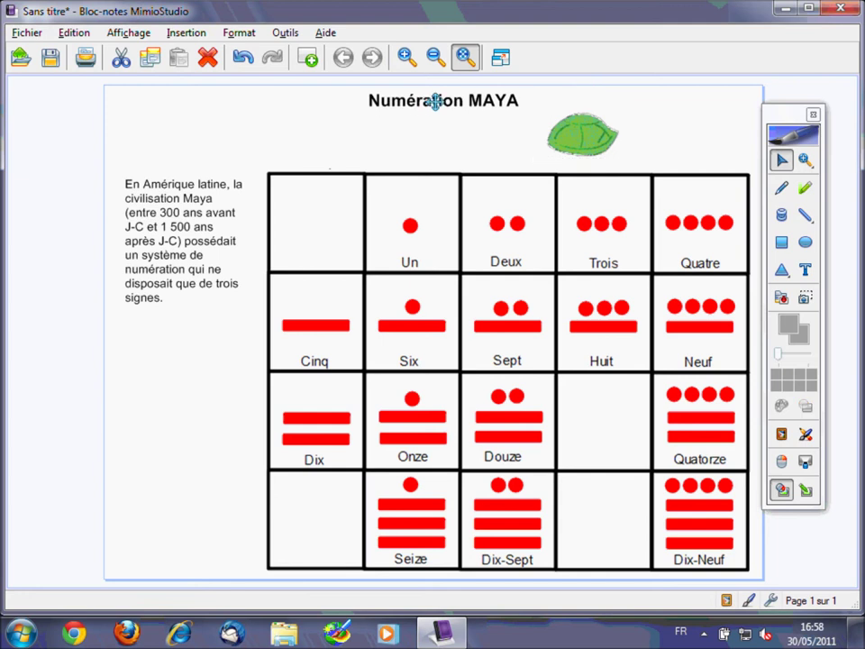
drag(567, 137, 580, 140)
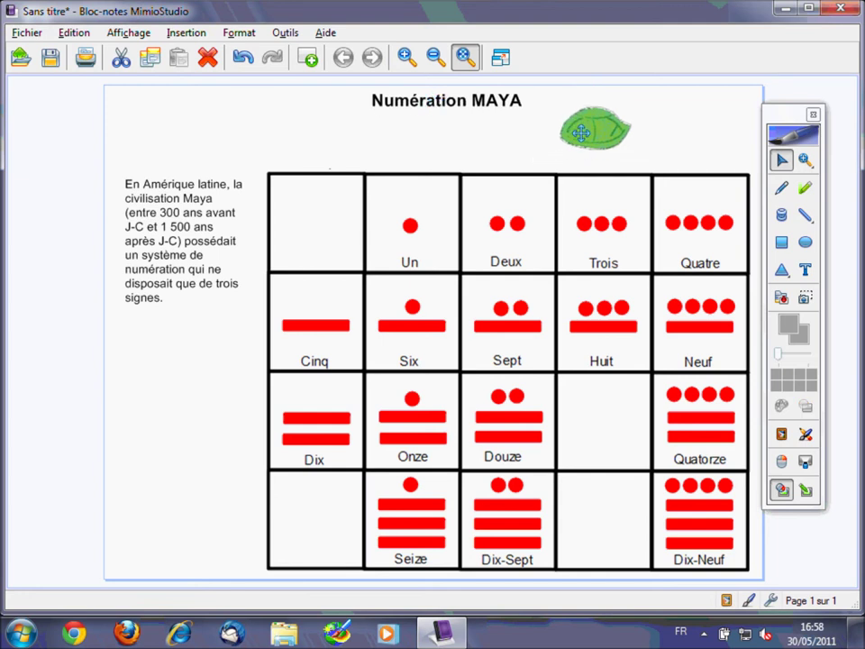
click(446, 90)
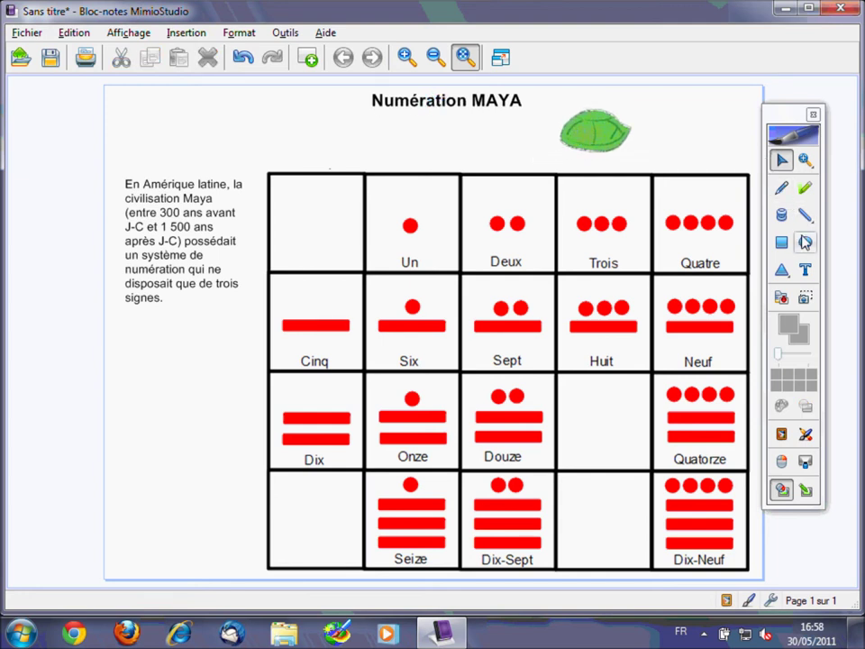
click(805, 241)
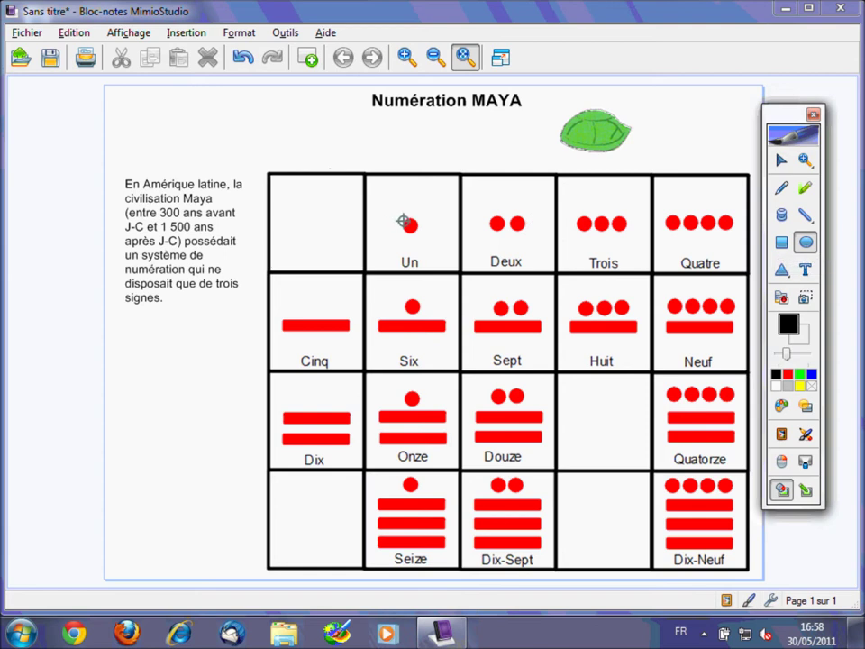
Step: Draw a small circle over the Un cell's dot and make its outline red
drag(403, 221, 416, 231)
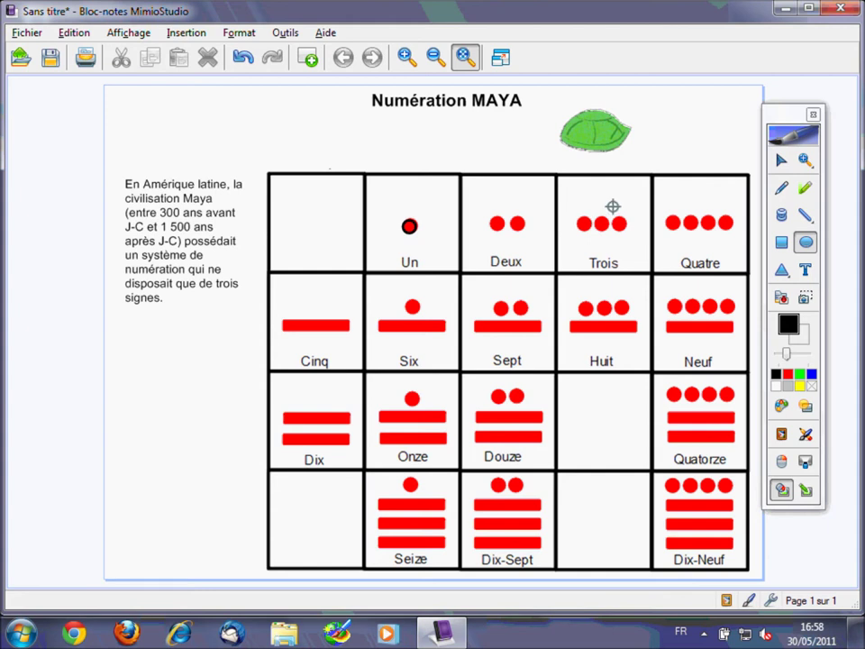
click(780, 161)
click(410, 229)
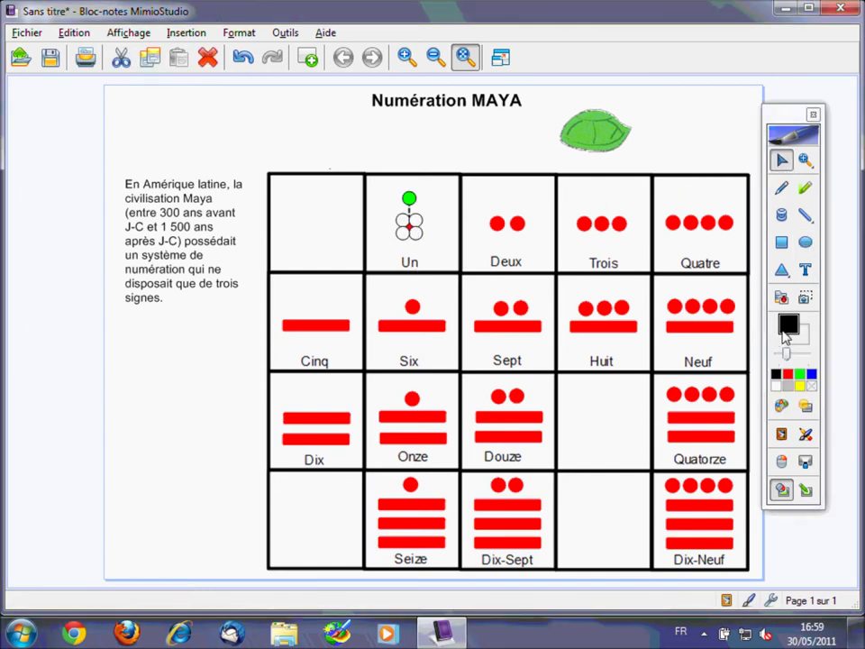
click(788, 373)
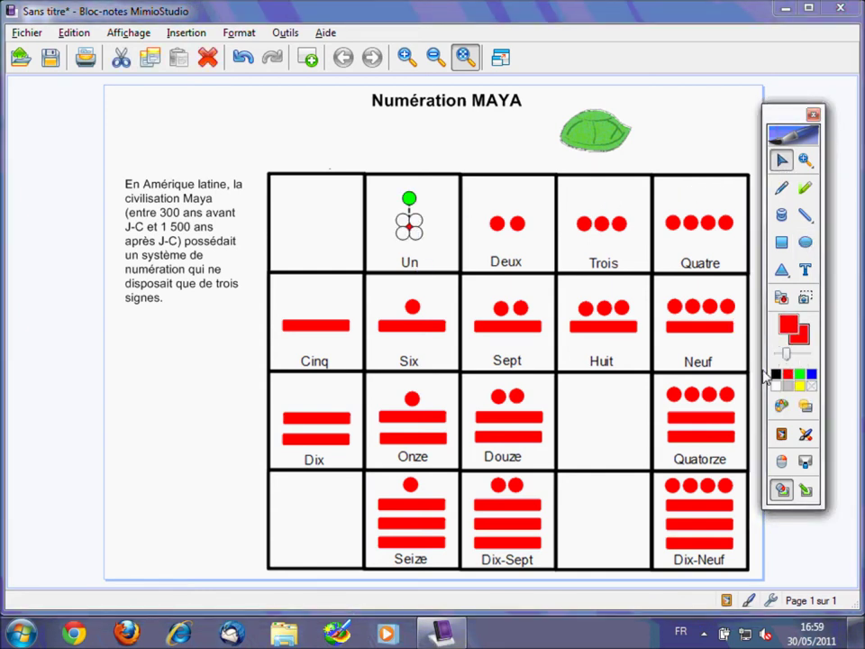
Step: Place the new red dot above the grid, left of the title, and choose red fill
click(426, 167)
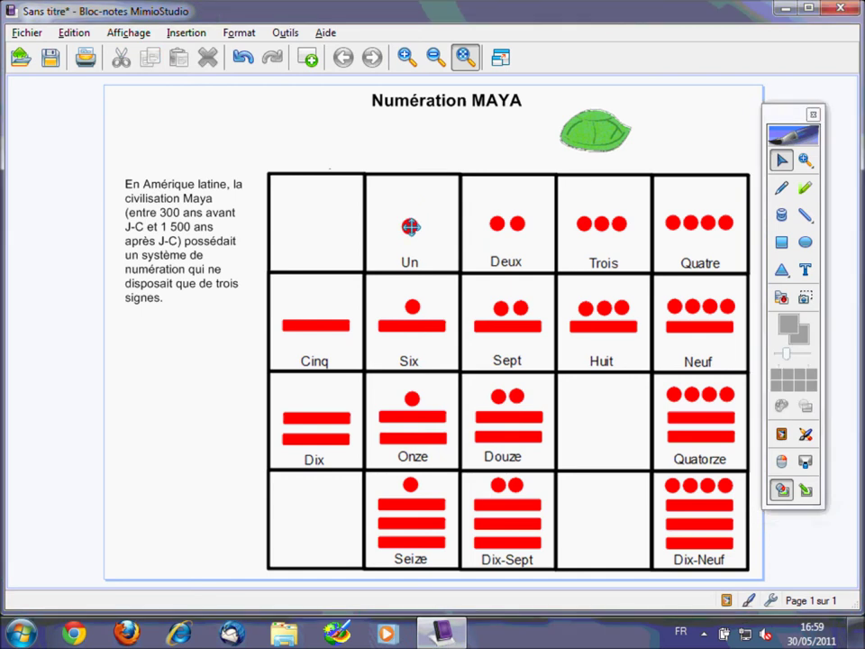
drag(325, 137, 323, 137)
click(344, 145)
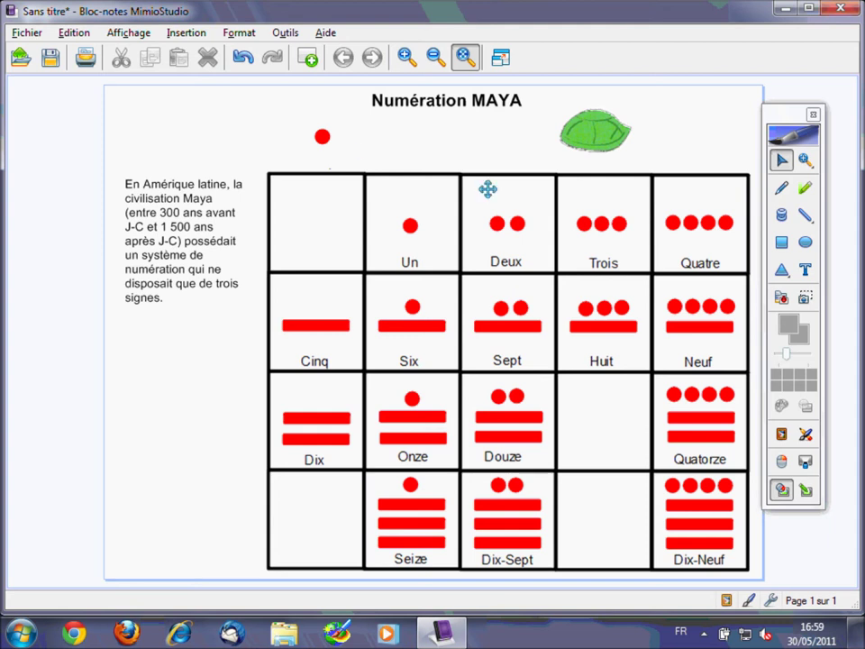
click(782, 242)
click(788, 374)
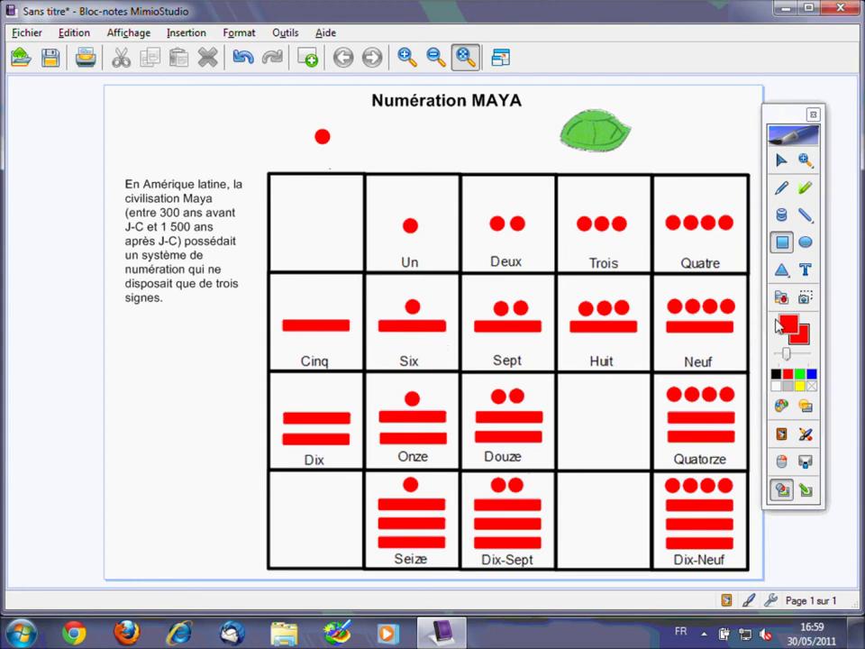
click(782, 161)
Step: Copy the Six cell's red bar and align it between the dot and the turtle
mouse_move(438, 323)
mouse_down()
mouse_move(411, 302)
mouse_move(437, 322)
mouse_up()
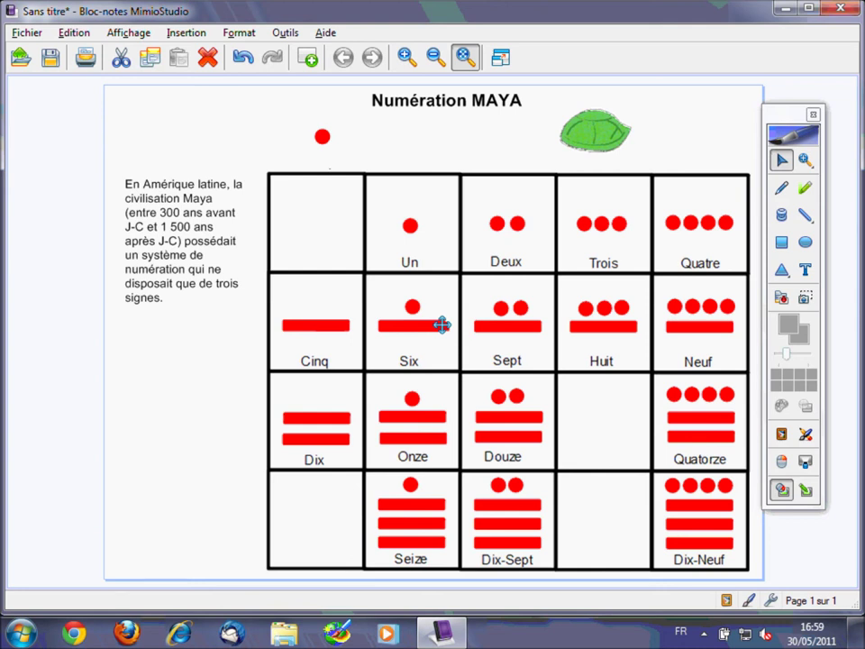
drag(442, 325, 487, 134)
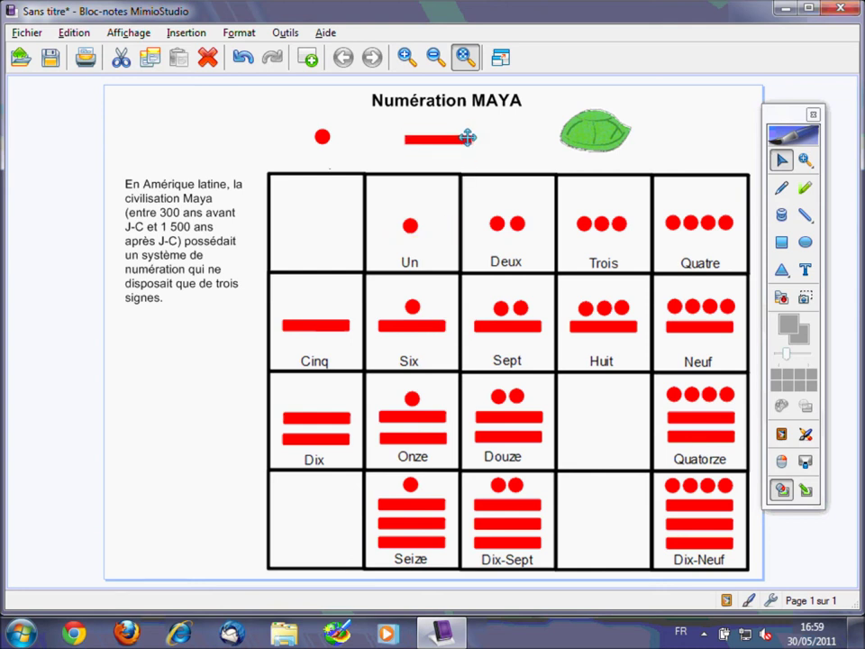
drag(486, 135, 486, 132)
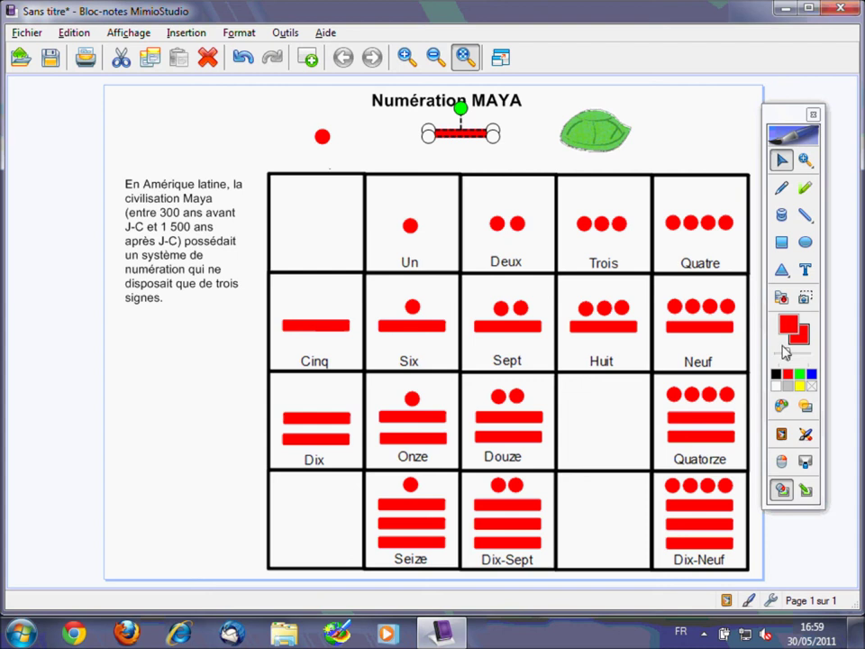
drag(790, 357, 792, 359)
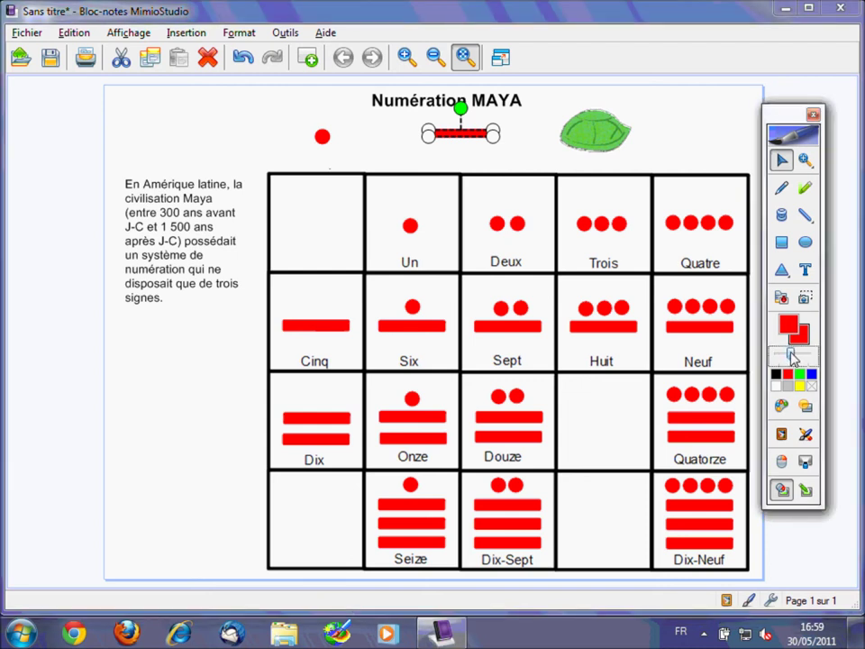
click(505, 158)
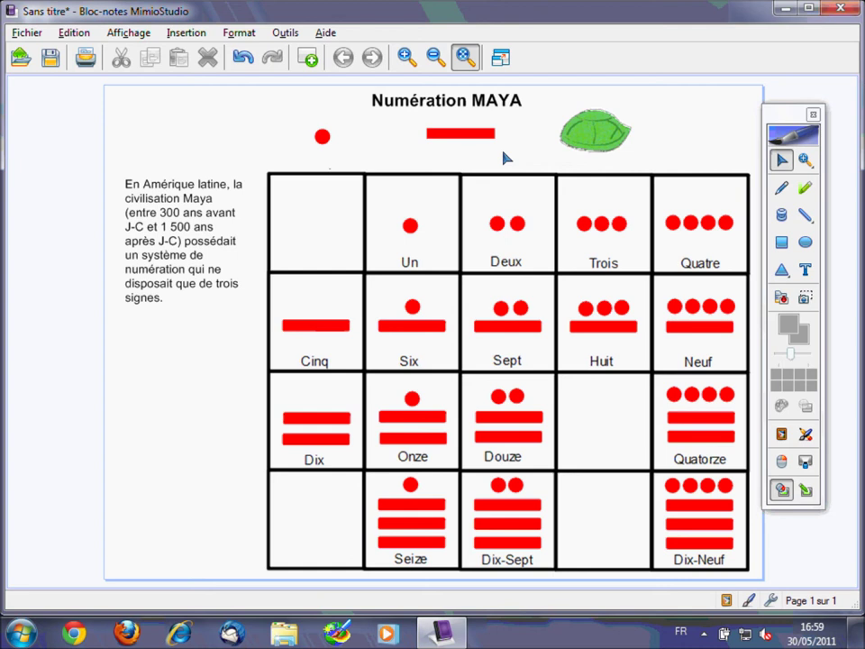
drag(461, 132, 453, 136)
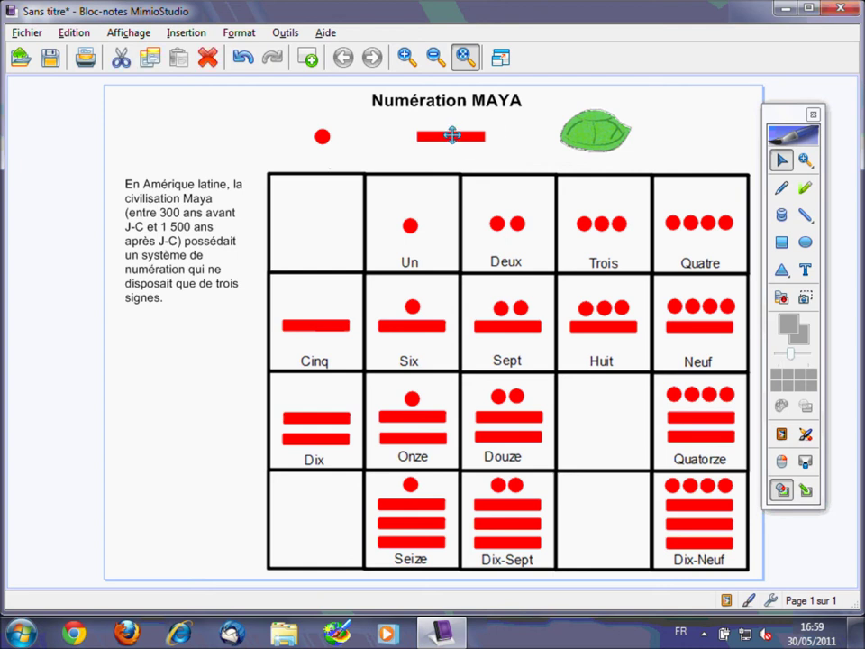
click(480, 164)
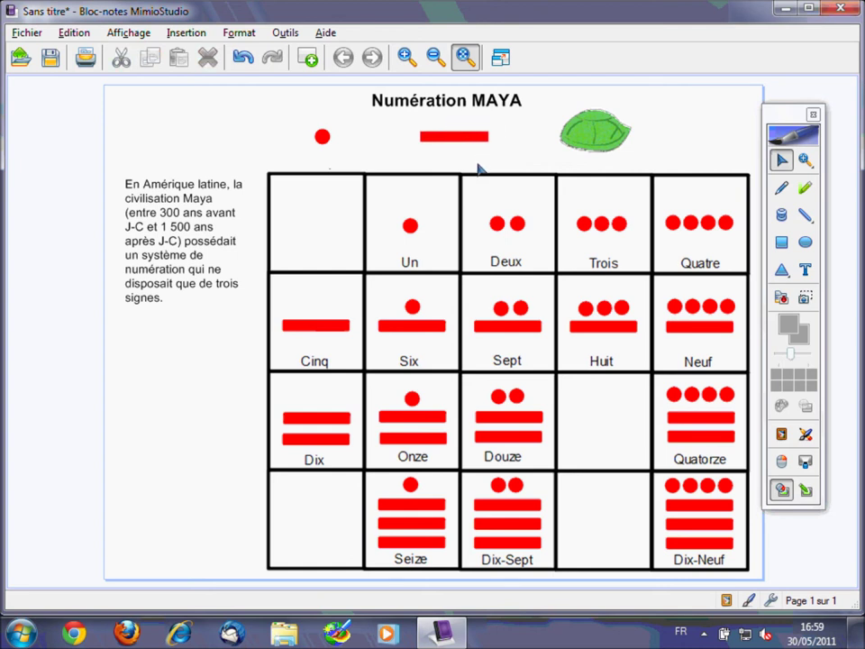
click(322, 136)
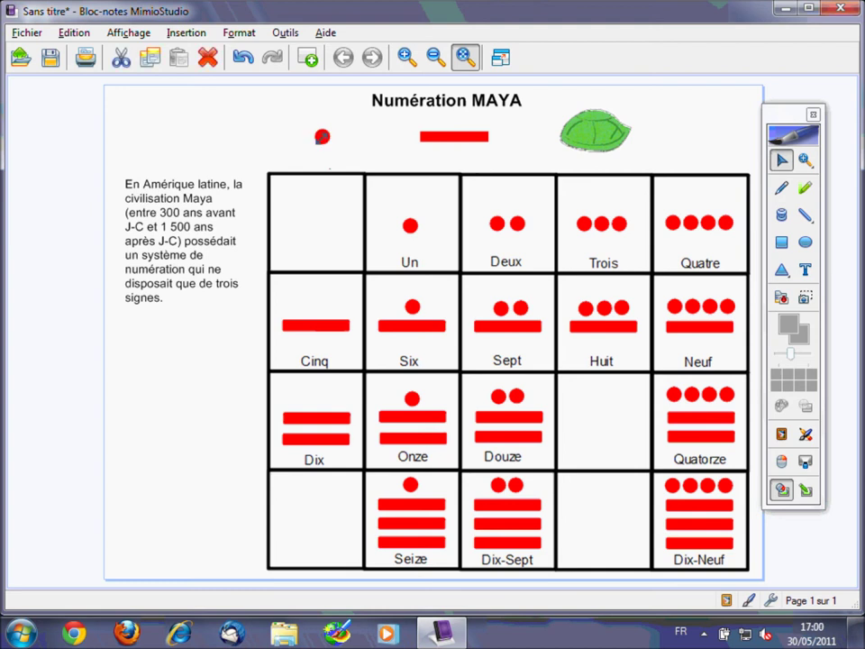
Step: Set the red dot, red bar and turtle-shell image each to Insertion > Clone
click(185, 32)
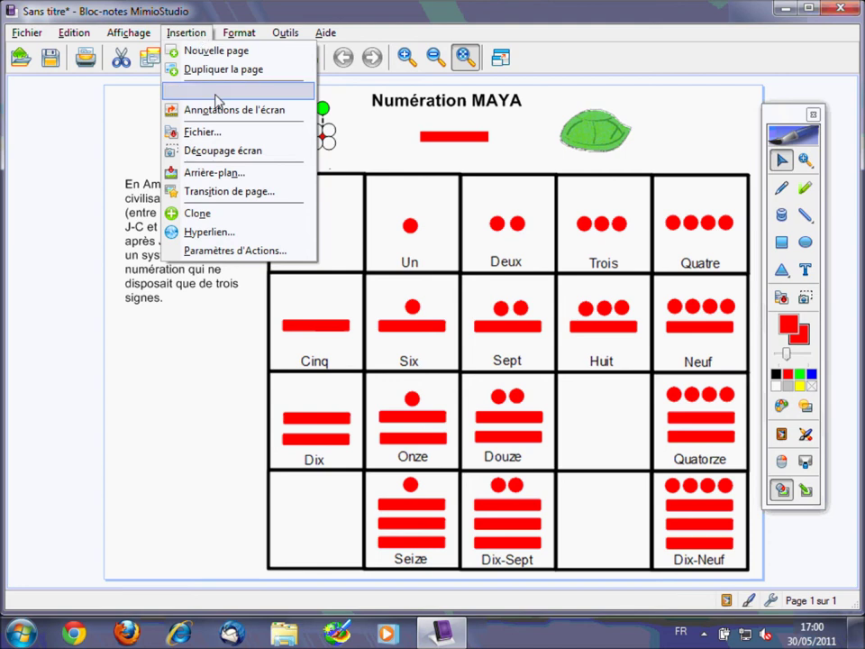
click(224, 214)
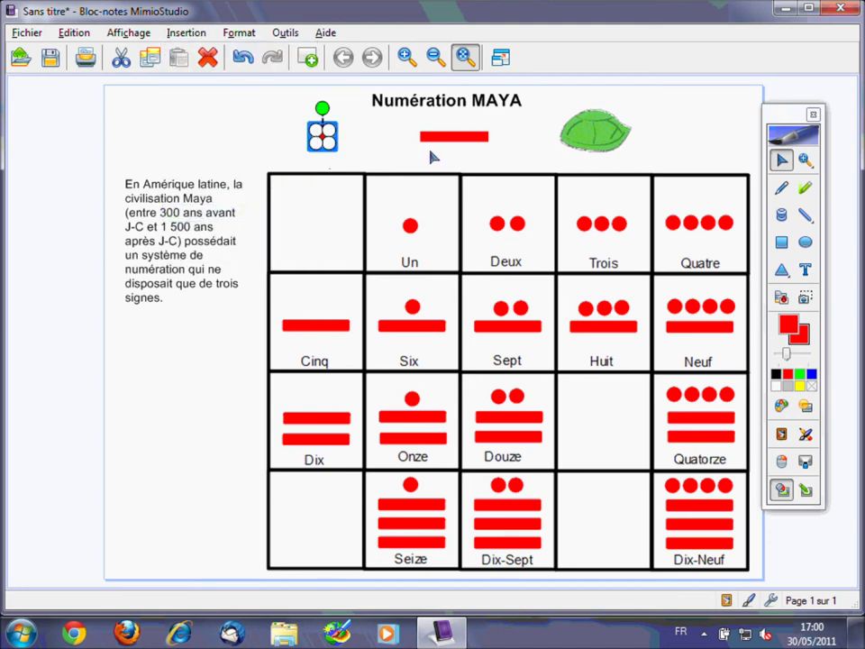
click(458, 136)
click(189, 33)
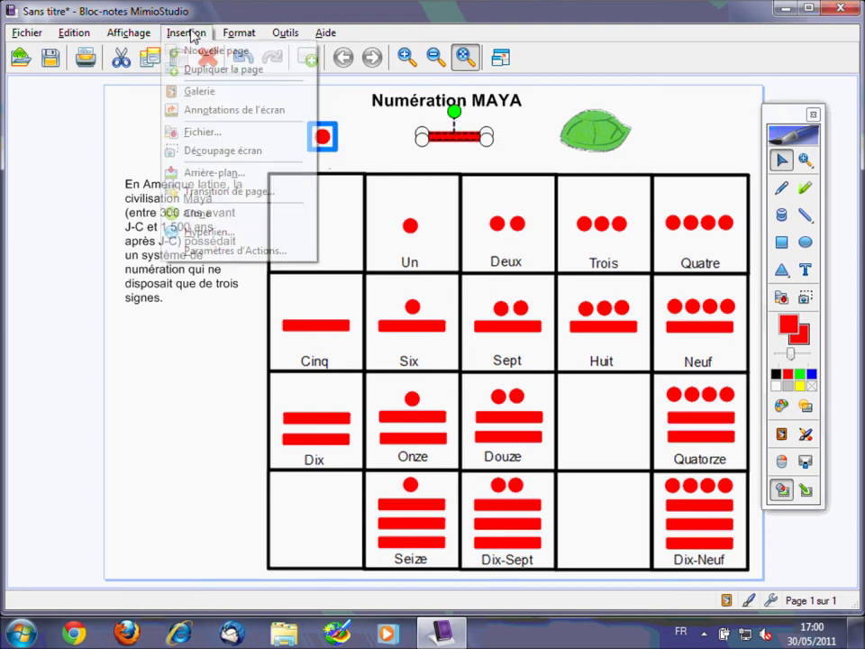
click(202, 213)
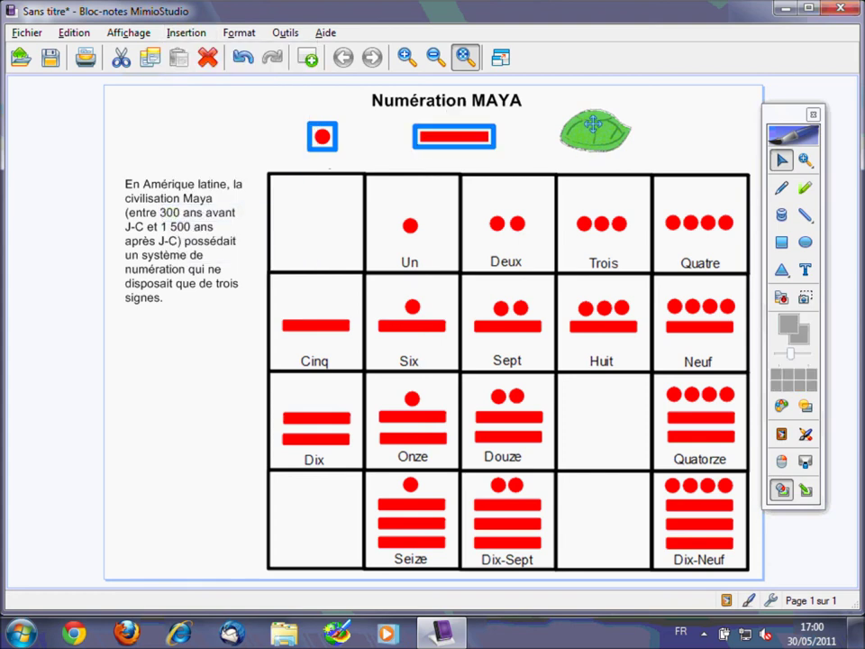
click(593, 123)
click(186, 33)
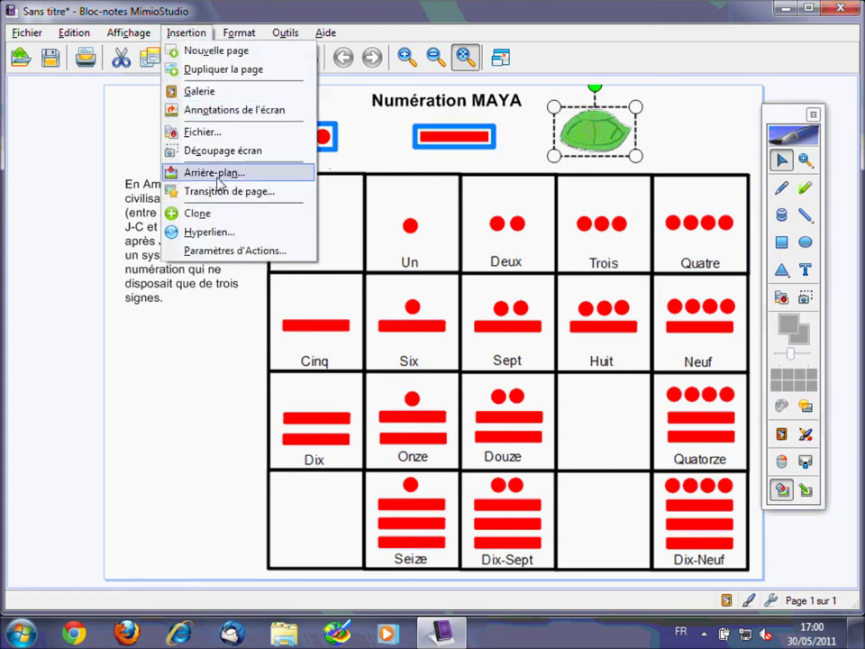
click(222, 220)
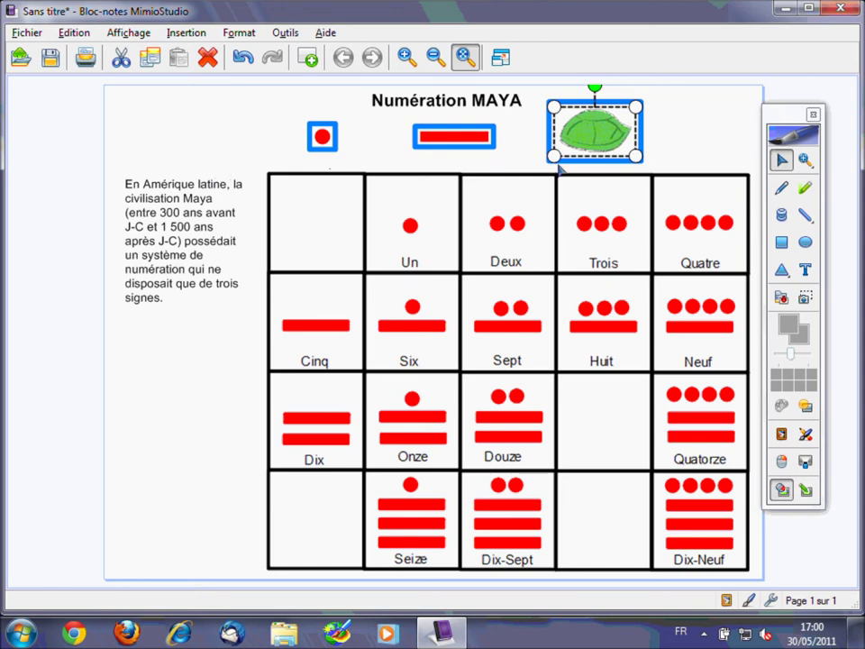
click(805, 269)
Step: Type the labels 'Un', 'Cinq' and 'Zéro' under the dot, bar and turtle shell
drag(304, 157, 345, 185)
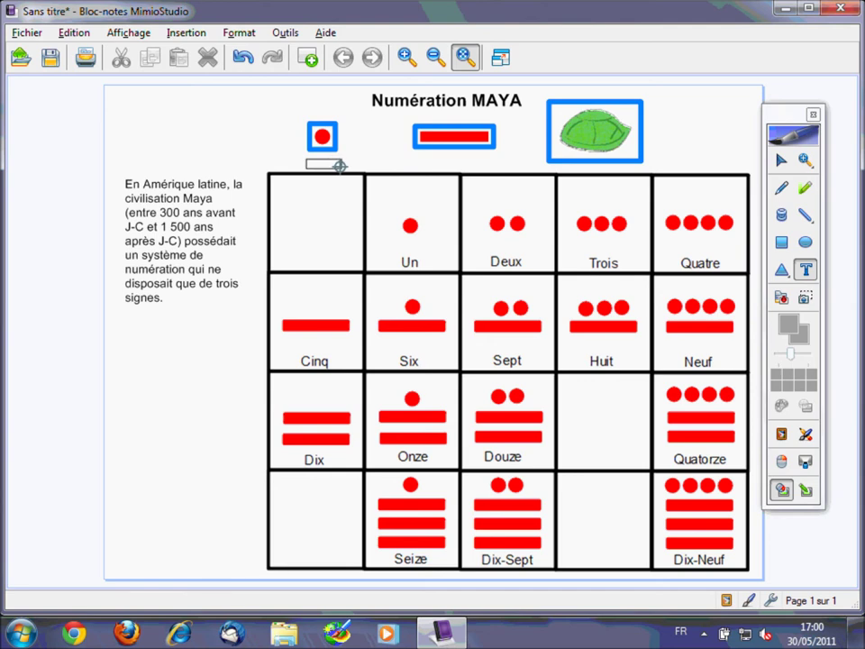
text(Un)
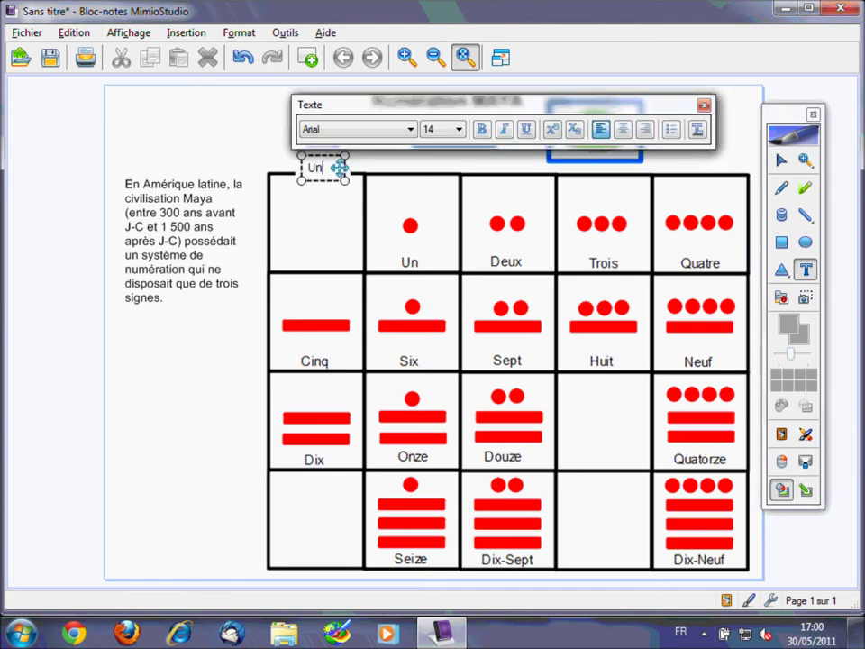
click(421, 159)
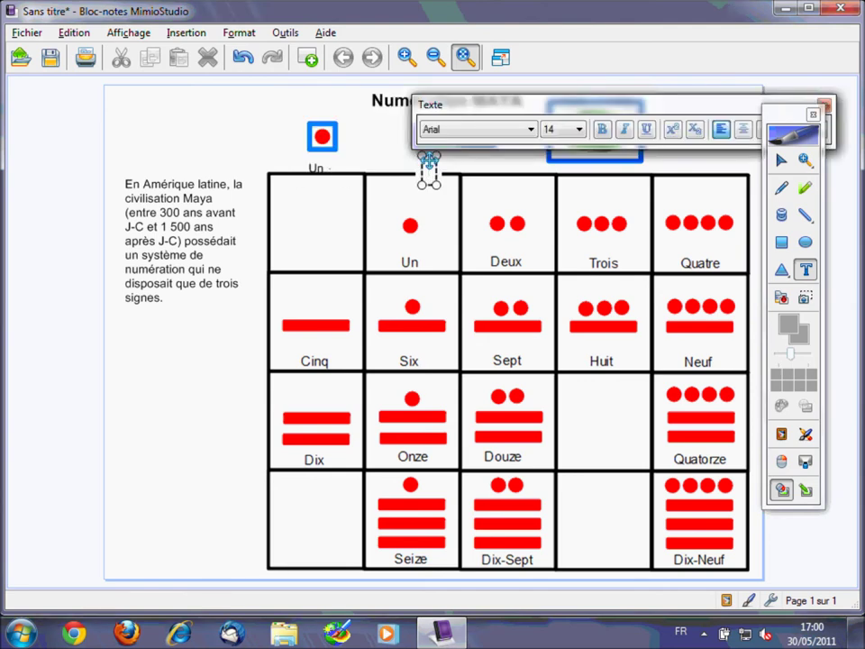
text(Cinq)
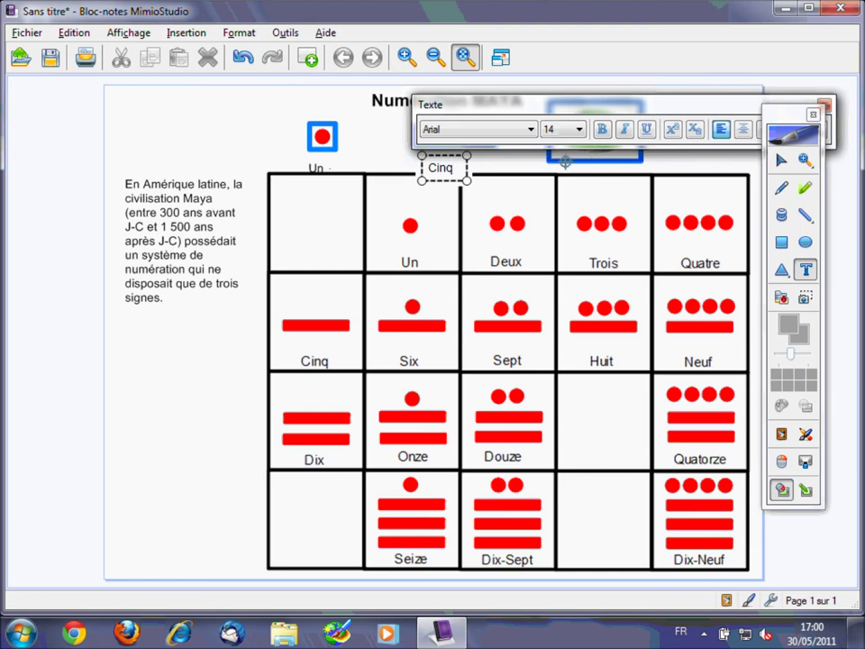
click(566, 163)
text(o)
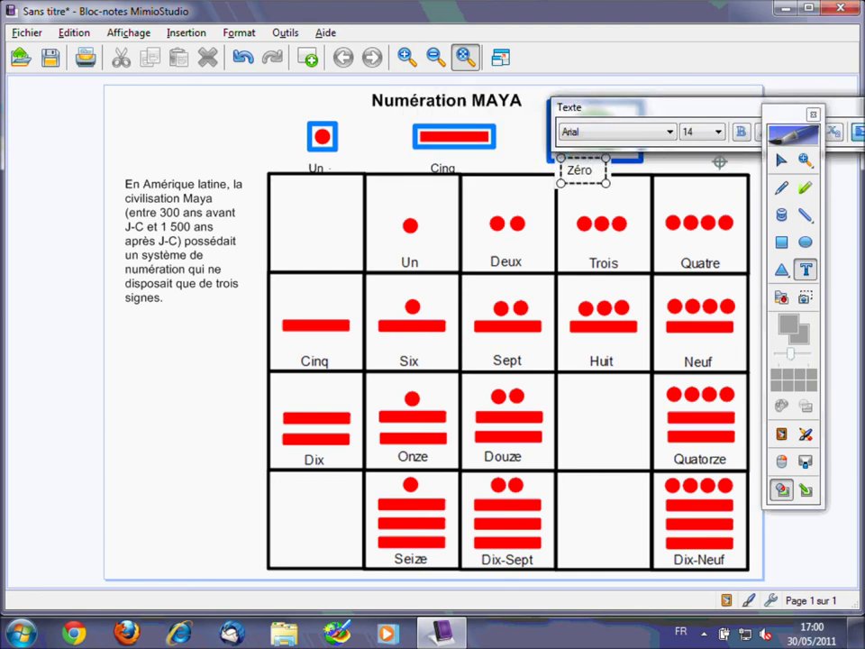
click(350, 184)
click(322, 163)
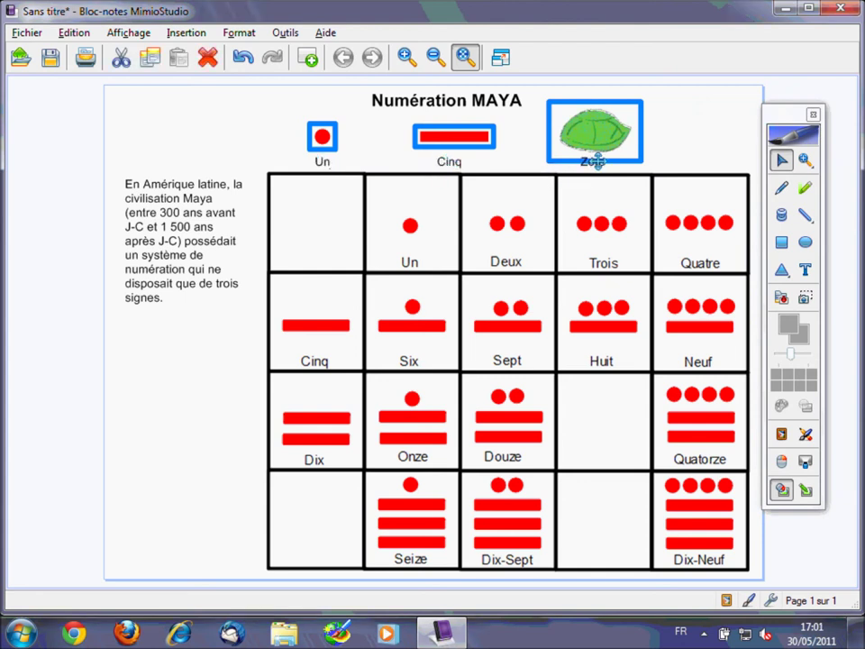
click(441, 178)
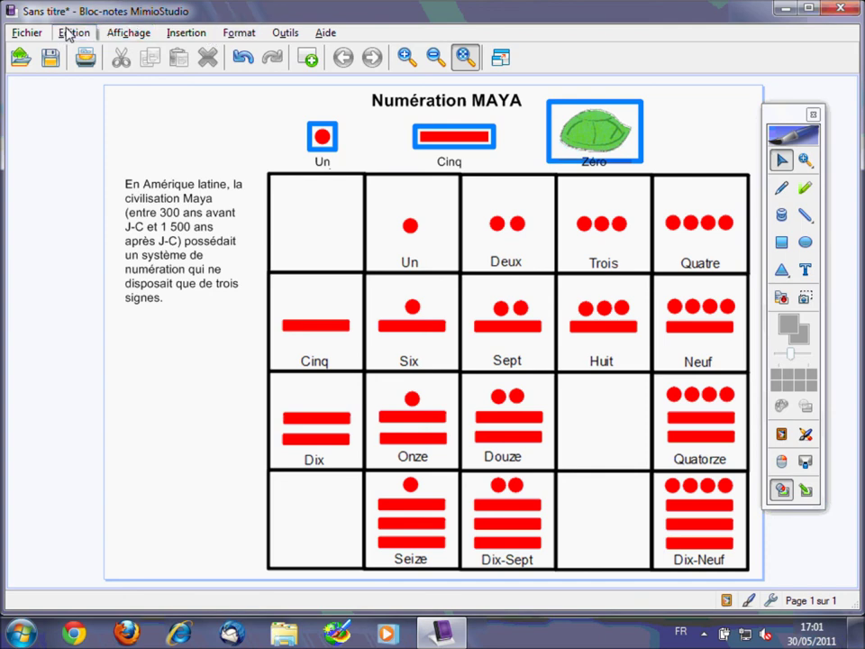
Step: Select all page objects, lock them in place, and bring up the Save As dialog
click(66, 34)
click(114, 168)
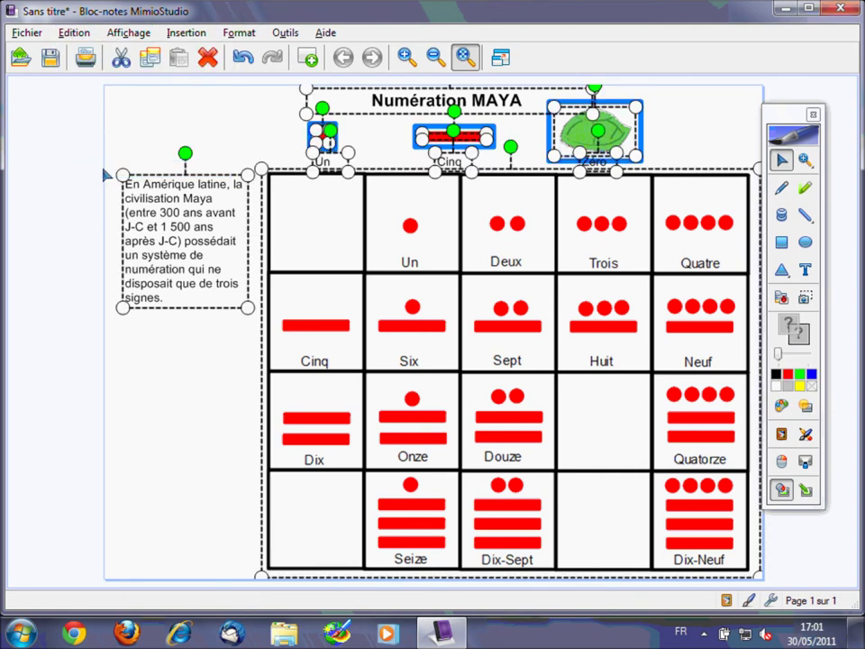
click(239, 32)
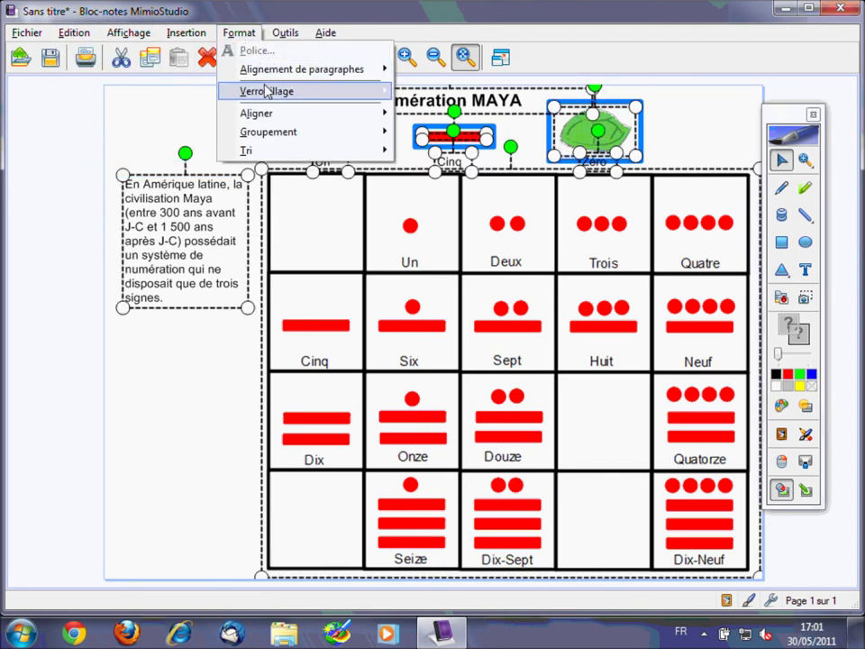
mouse_move(266, 95)
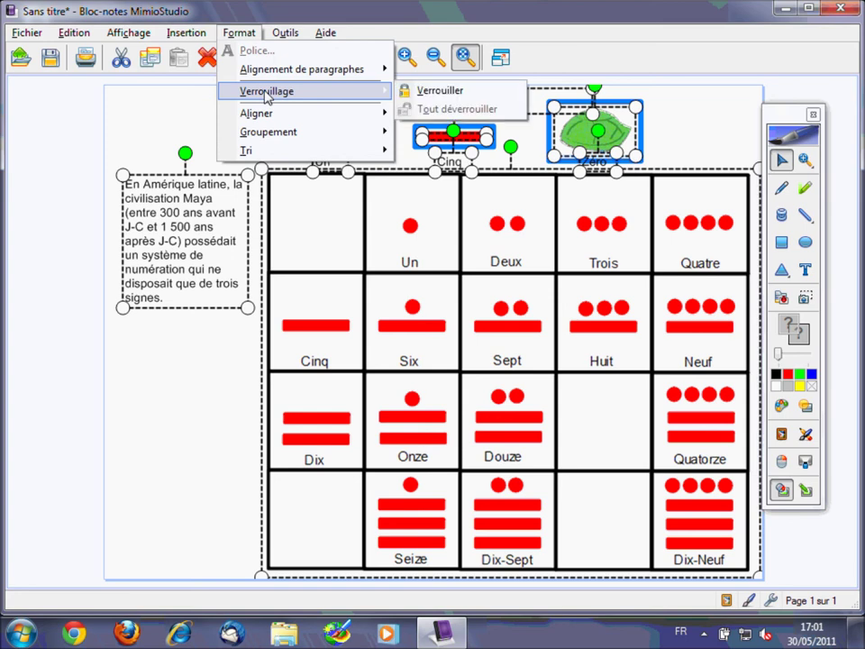
click(429, 93)
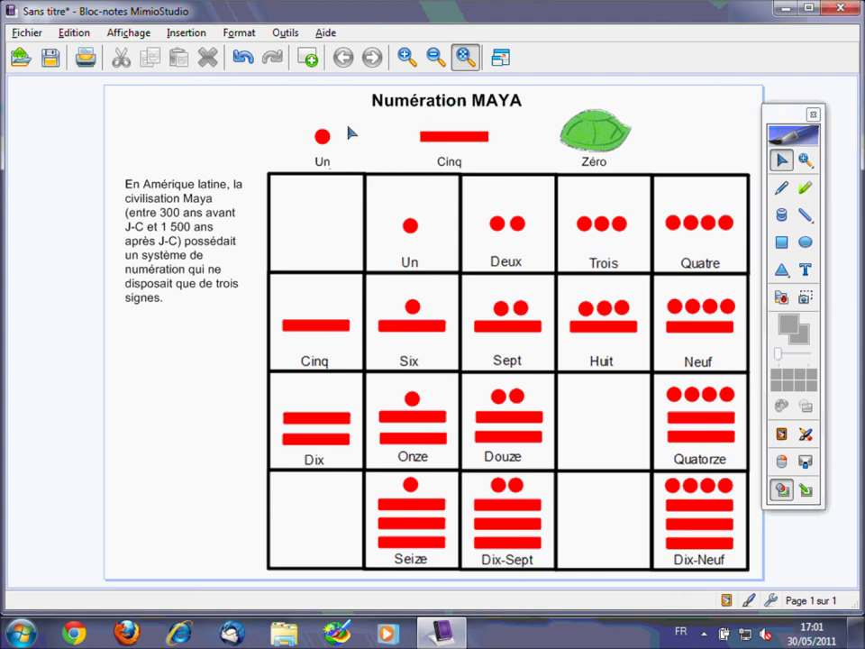
click(49, 59)
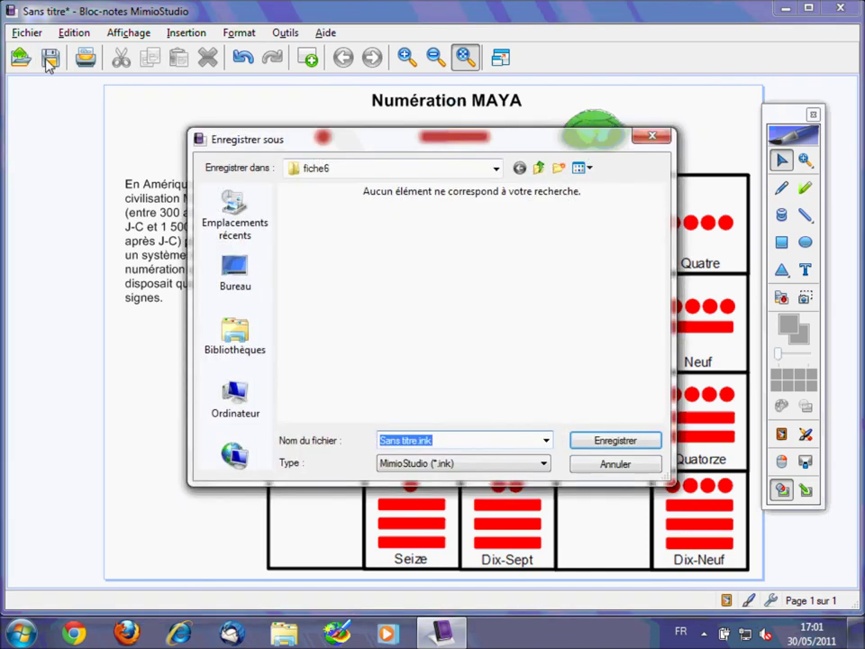
Step: Move up to the fichiers_ink folder and save the page as fiche6_numeration_maya.ink
click(539, 169)
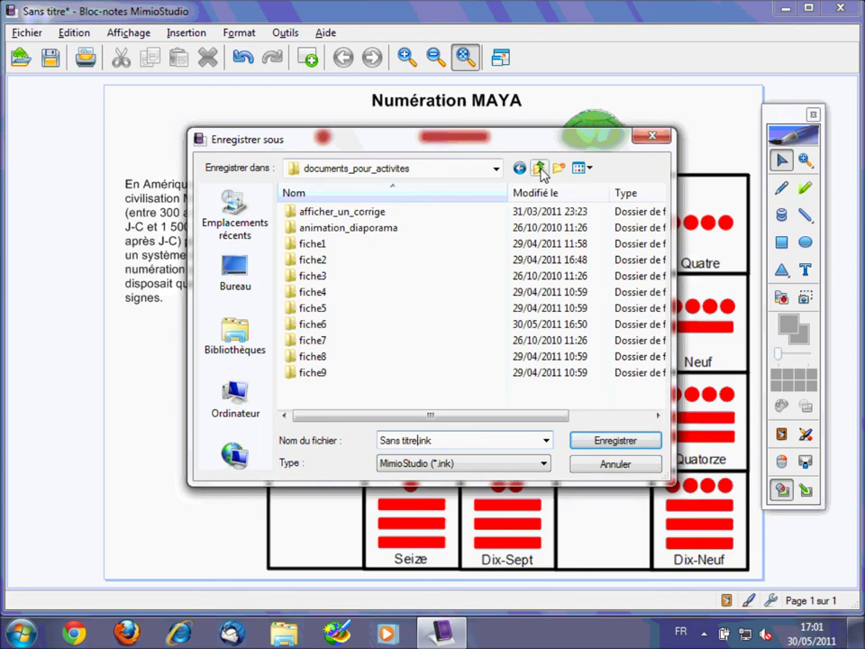
click(539, 169)
click(343, 233)
double_click(343, 232)
text(fiche)
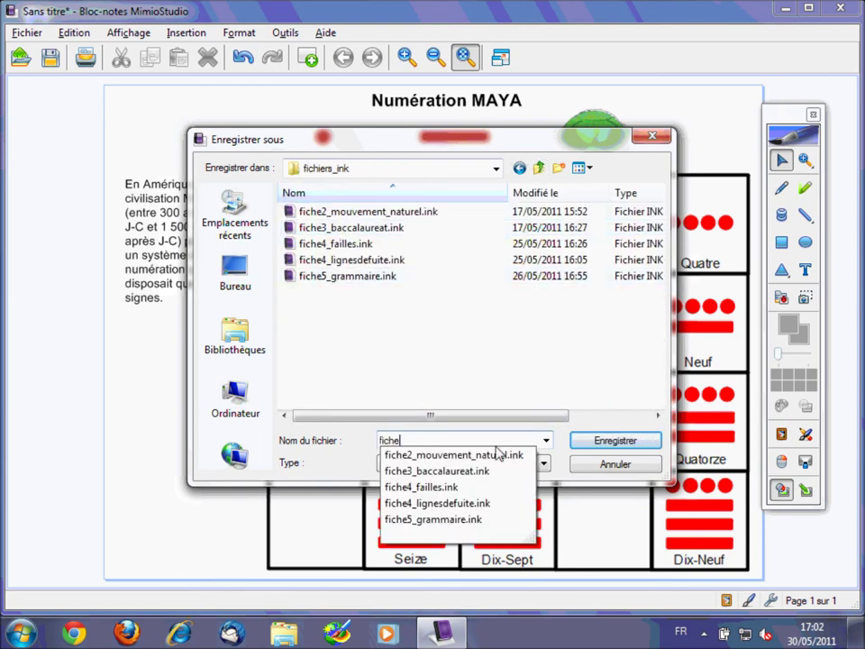
text(6_numeration_maya)
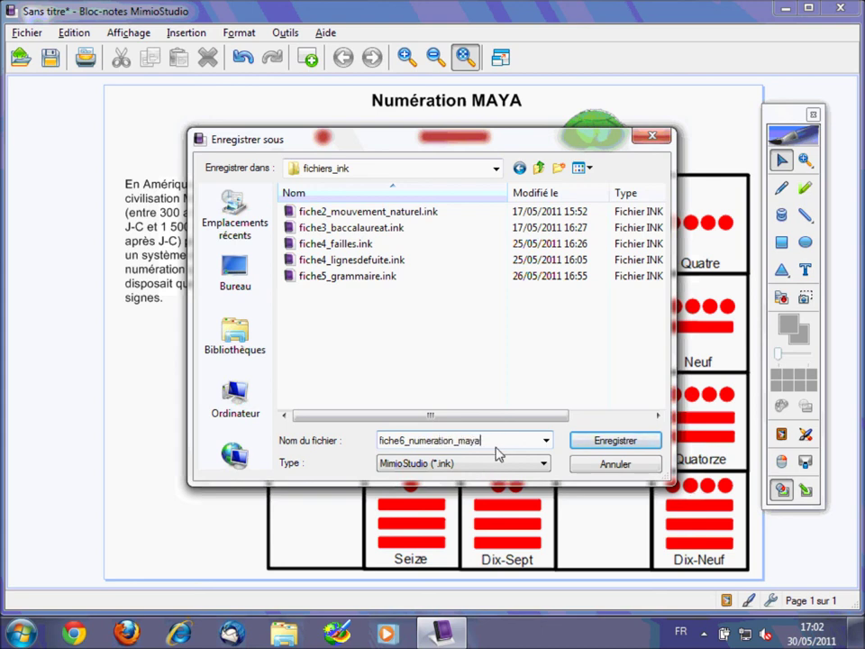
click(578, 446)
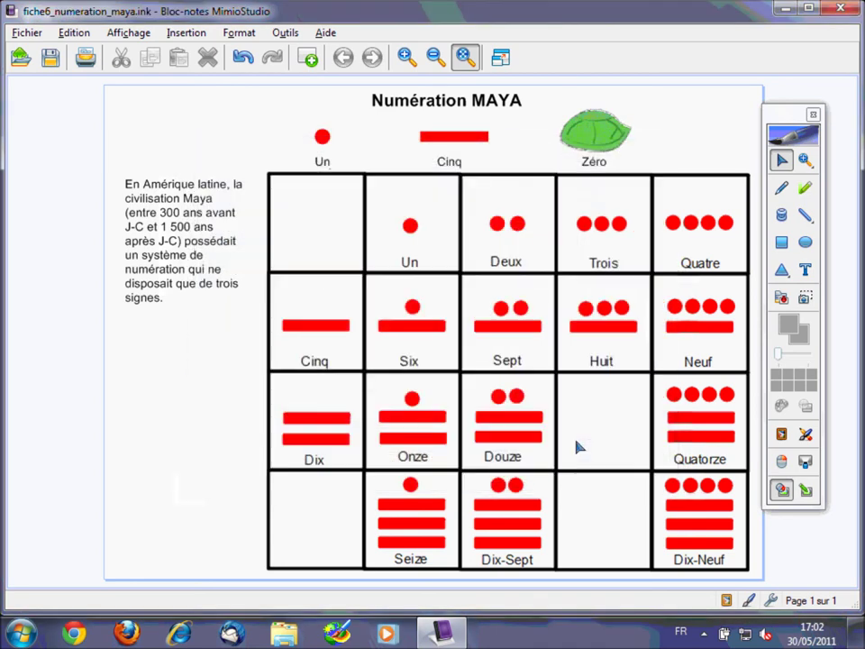
Step: Clone a turtle shell into the zero cell, two bars and two dots for thirteen, and a bar bottom-left
drag(585, 144, 308, 208)
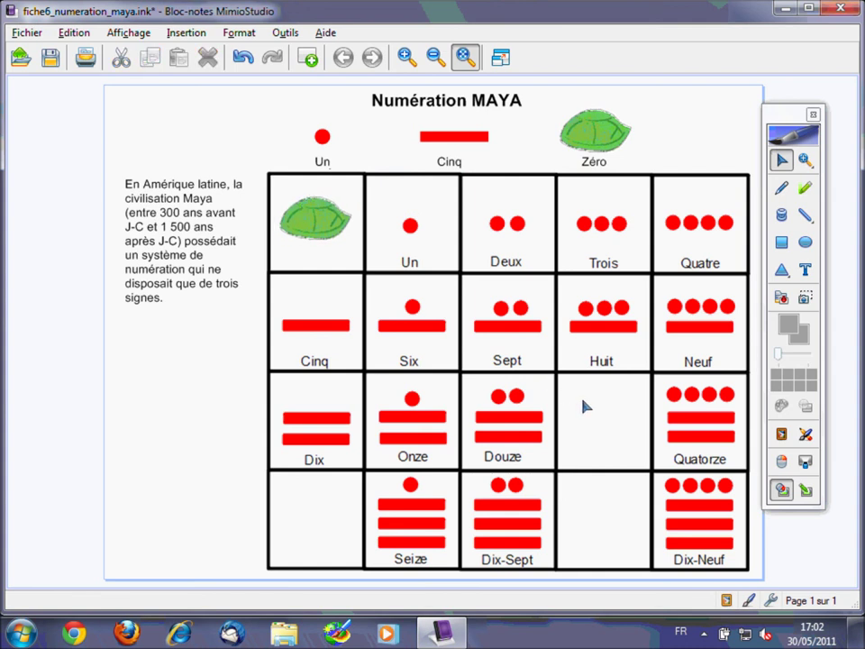
drag(458, 138, 611, 434)
drag(460, 138, 622, 412)
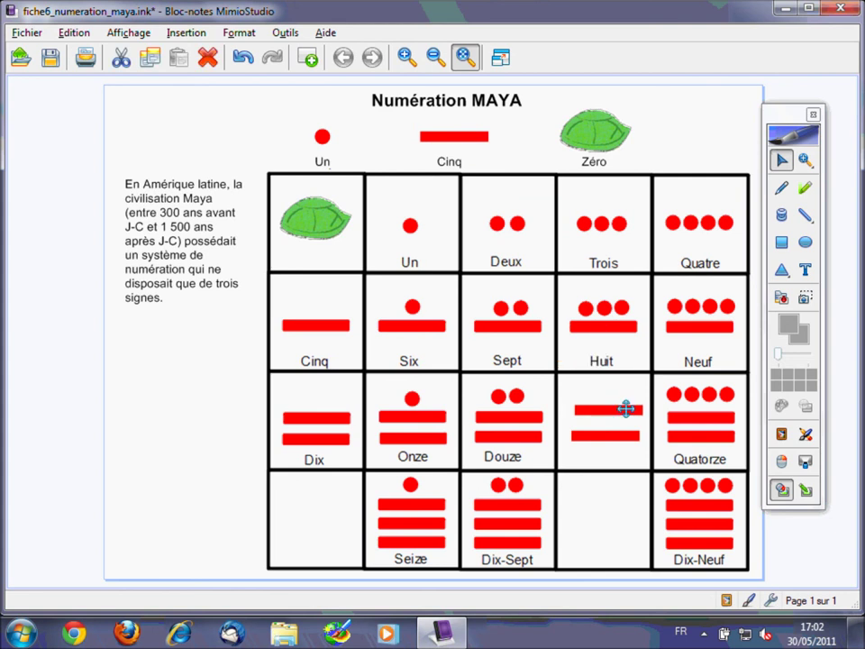
drag(323, 137, 591, 397)
mouse_move(322, 137)
mouse_down()
mouse_move(610, 397)
mouse_move(630, 402)
mouse_up()
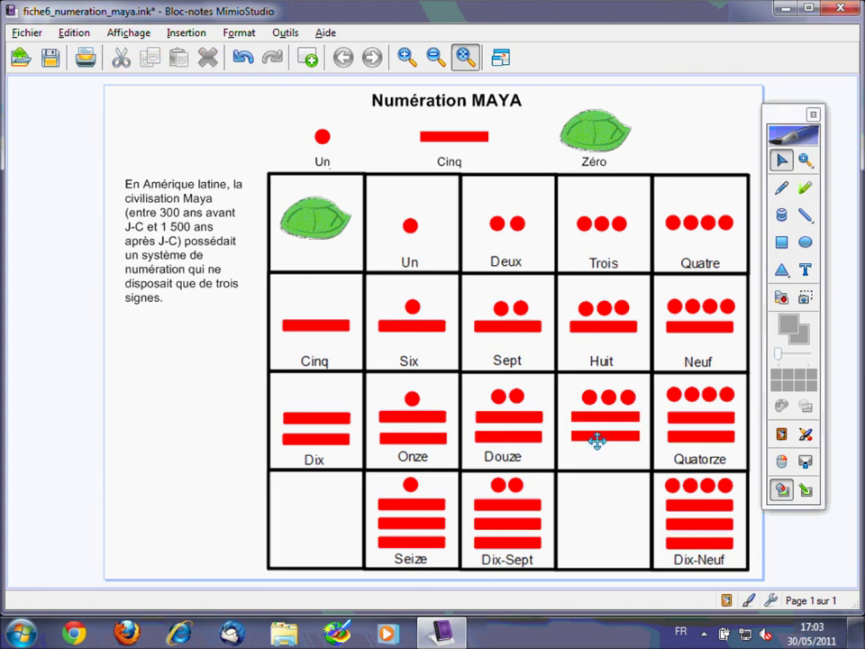
drag(460, 137, 330, 503)
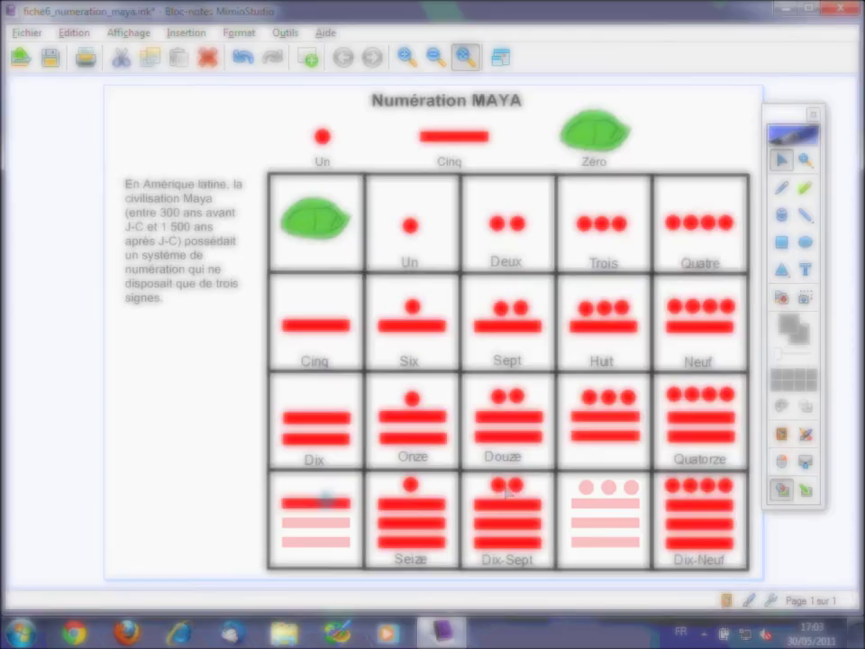